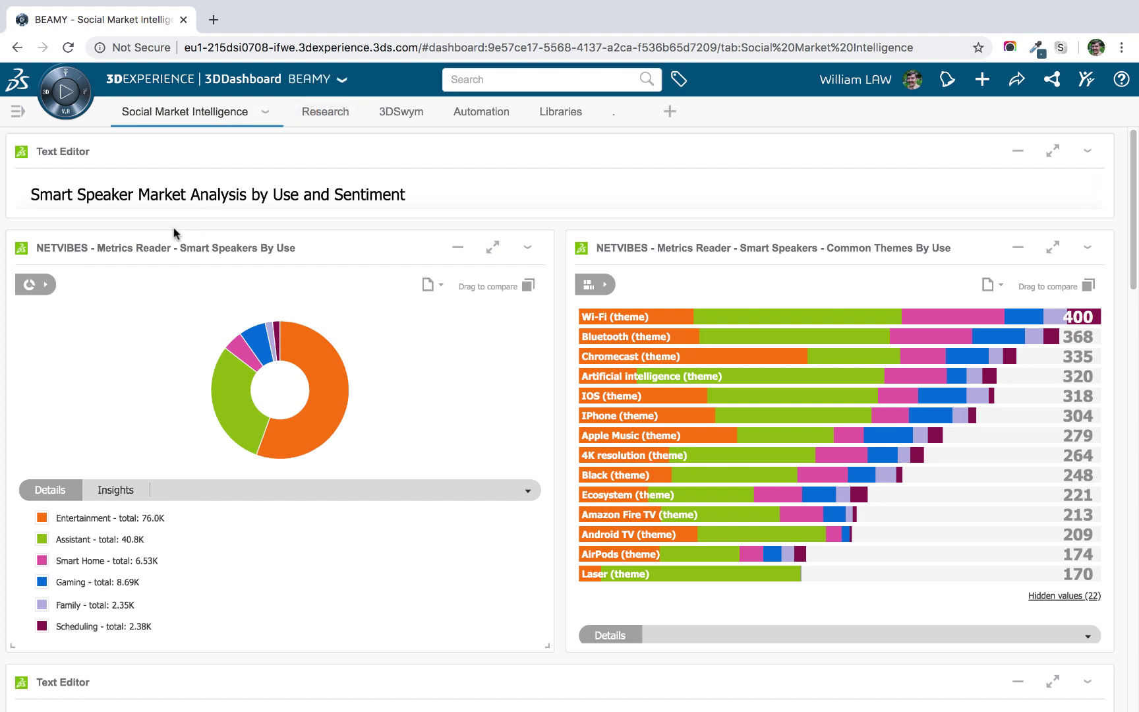
# Look over the list of dashboards and browse the roles, favorite apps and My Information Intelligence Apps.
pyautogui.click(19, 111)
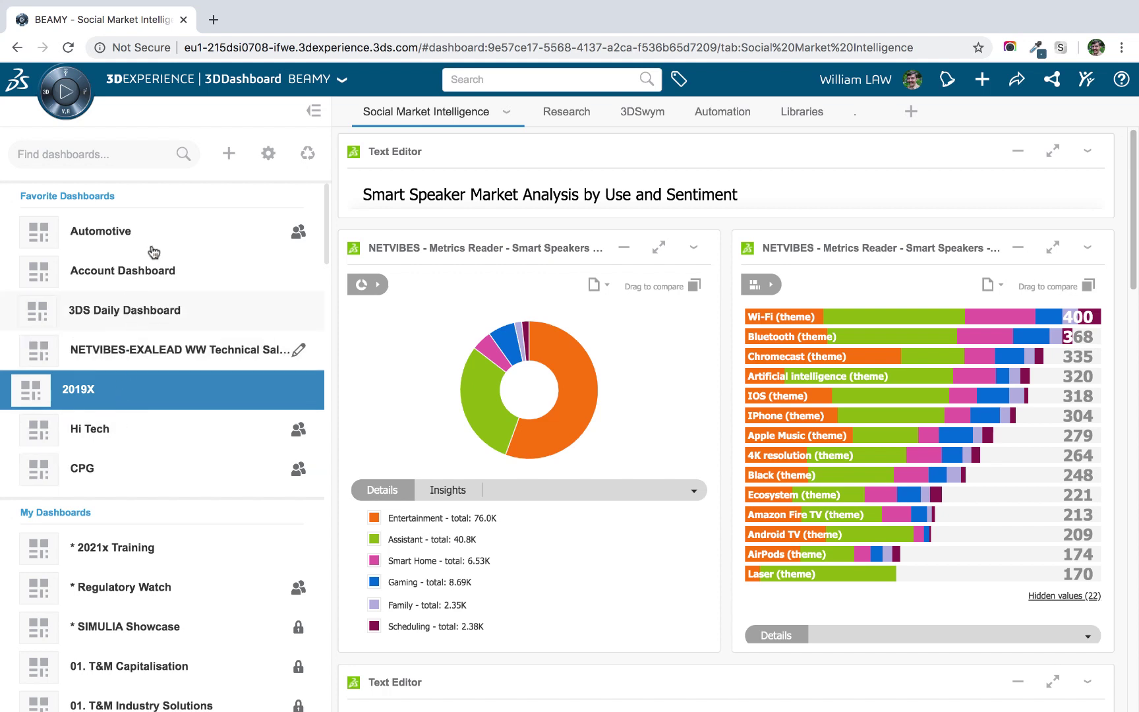
pyautogui.click(313, 119)
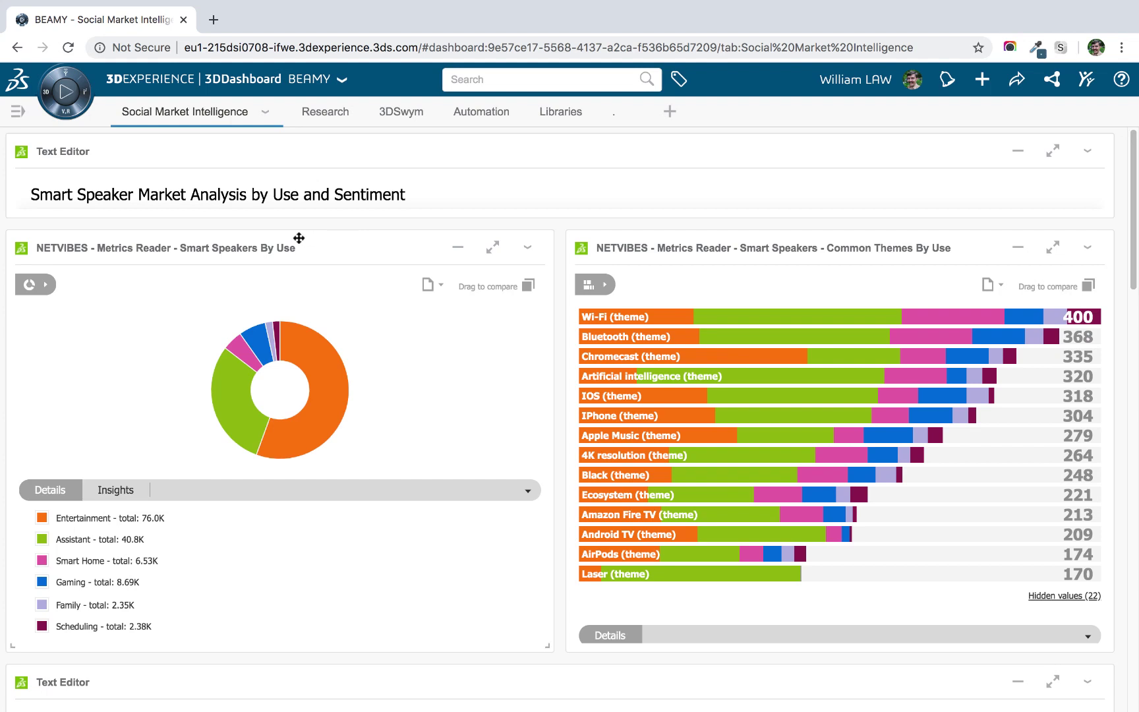
pyautogui.click(71, 96)
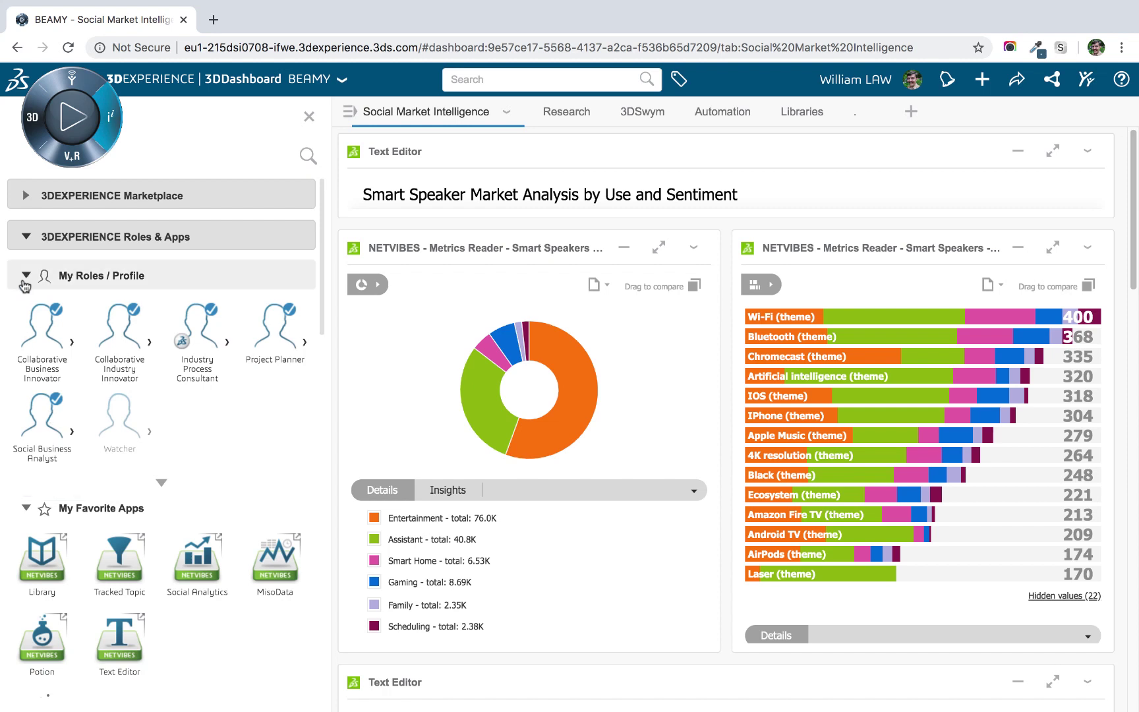
pyautogui.click(26, 276)
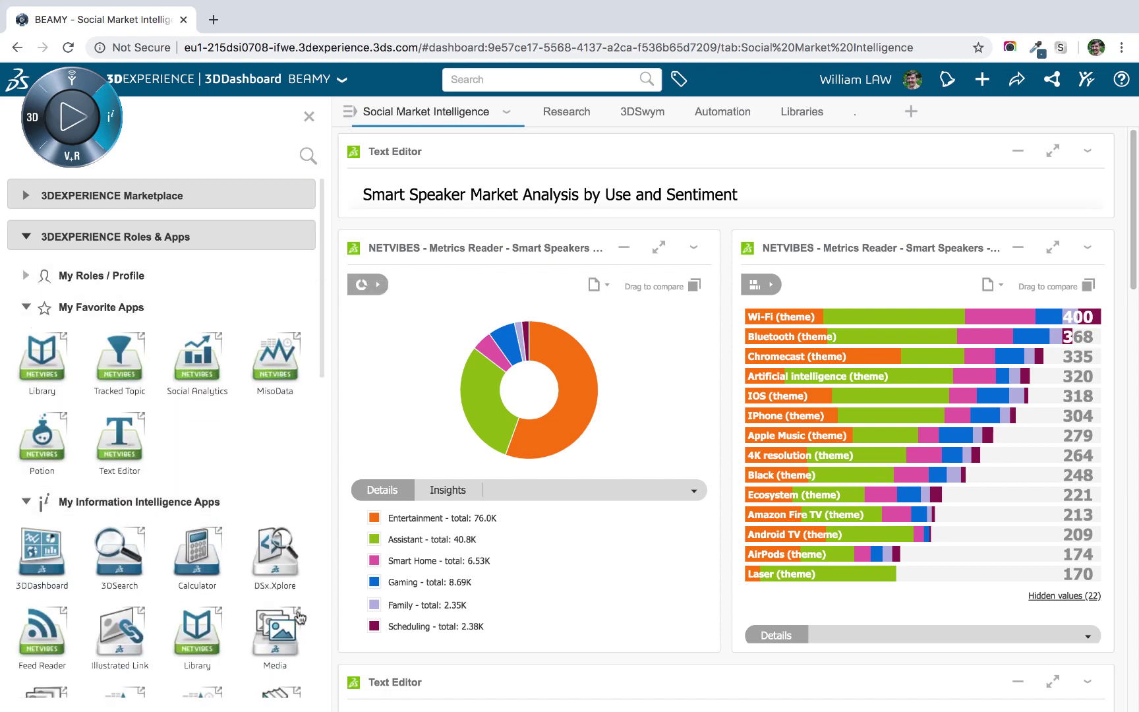
pyautogui.scroll(-5, 246, 554)
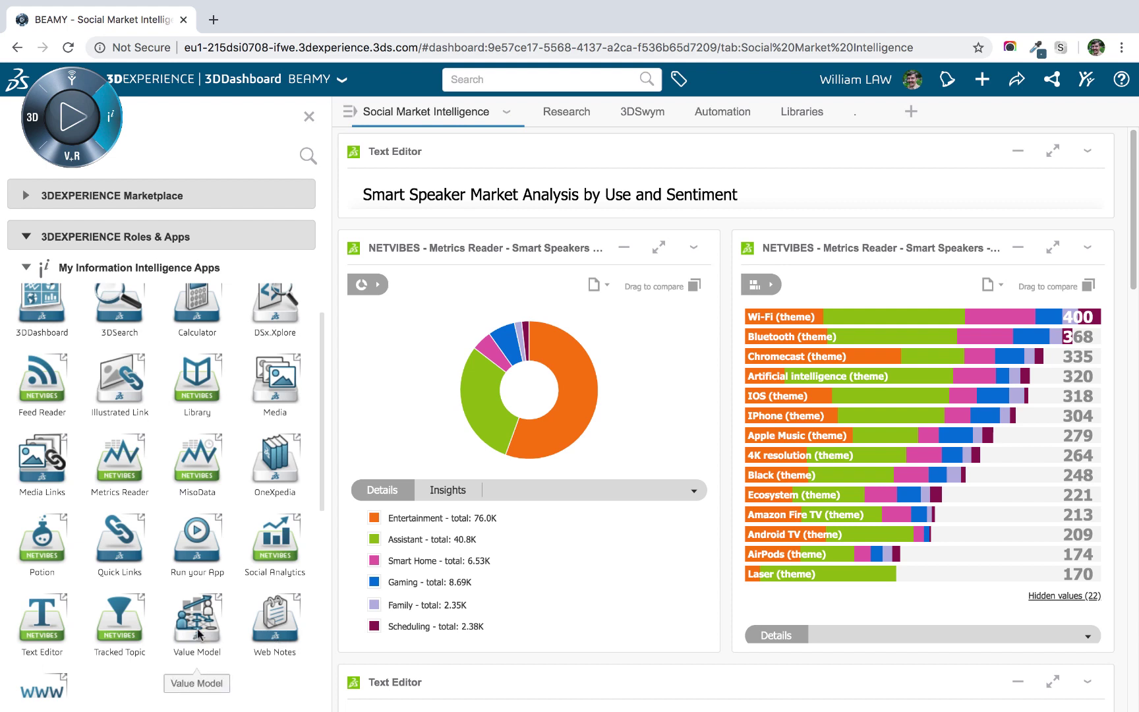
pyautogui.scroll(4, 199, 635)
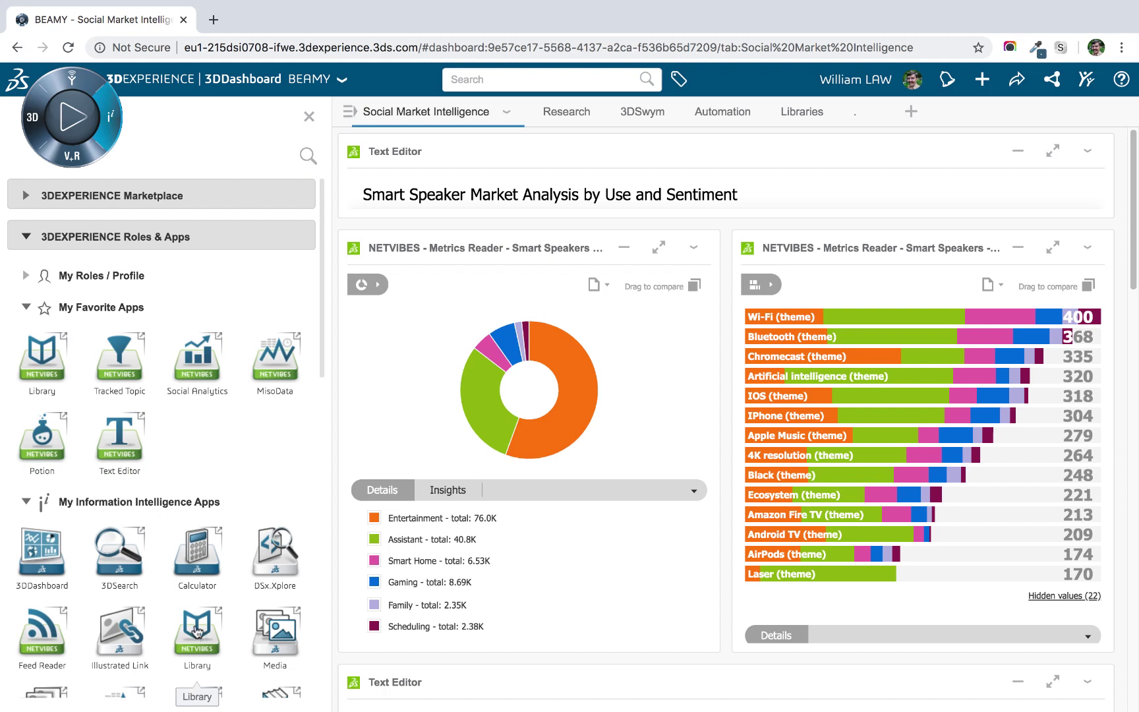
# Add the Calculator app to My Favorite Apps, remove it again, and close the apps list.
pyautogui.moveTo(196, 559); pyautogui.dragTo(201, 439)
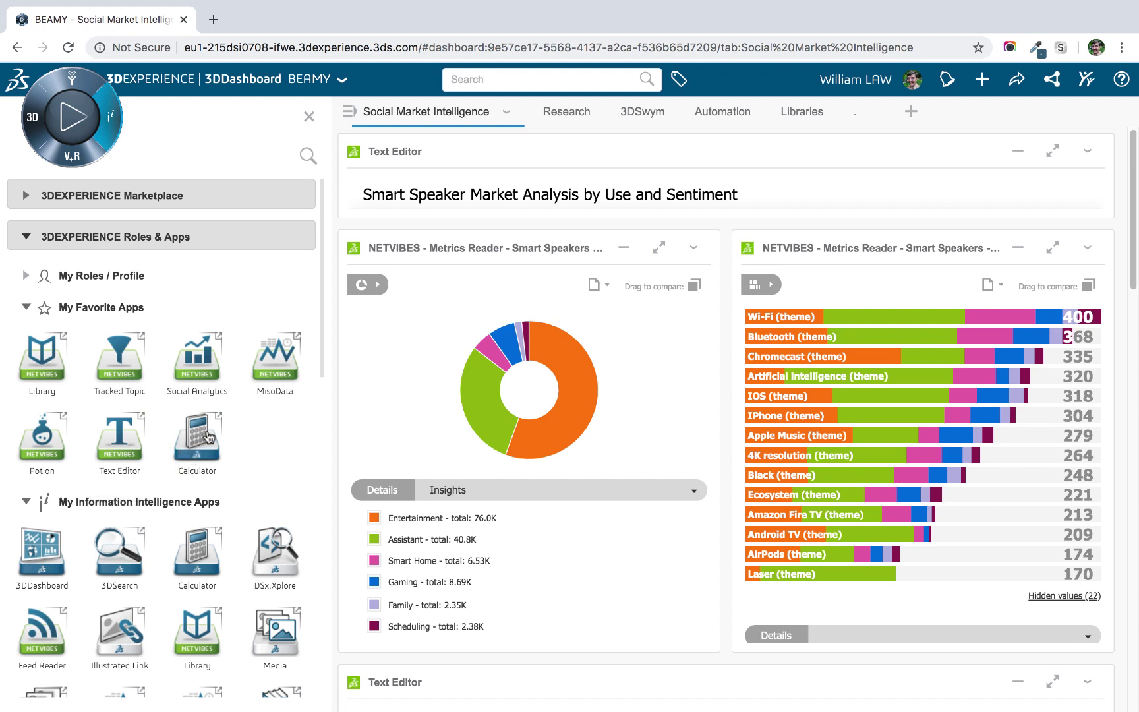
pyautogui.moveTo(209, 438); pyautogui.dragTo(280, 308)
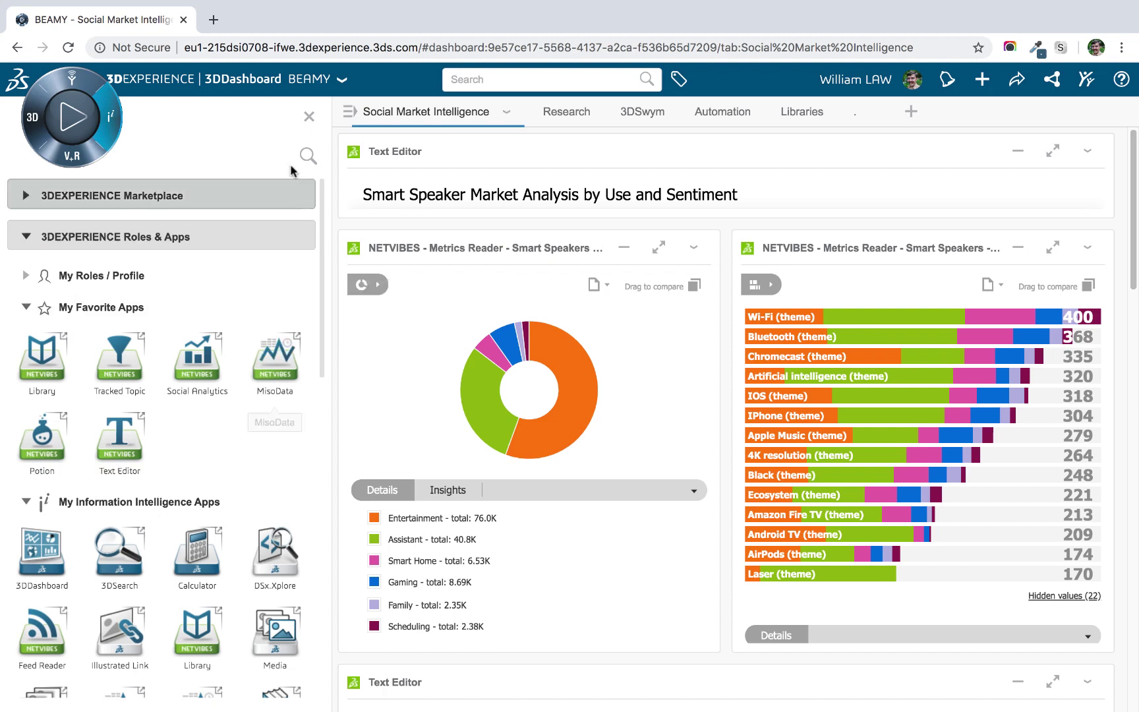
pyautogui.click(309, 117)
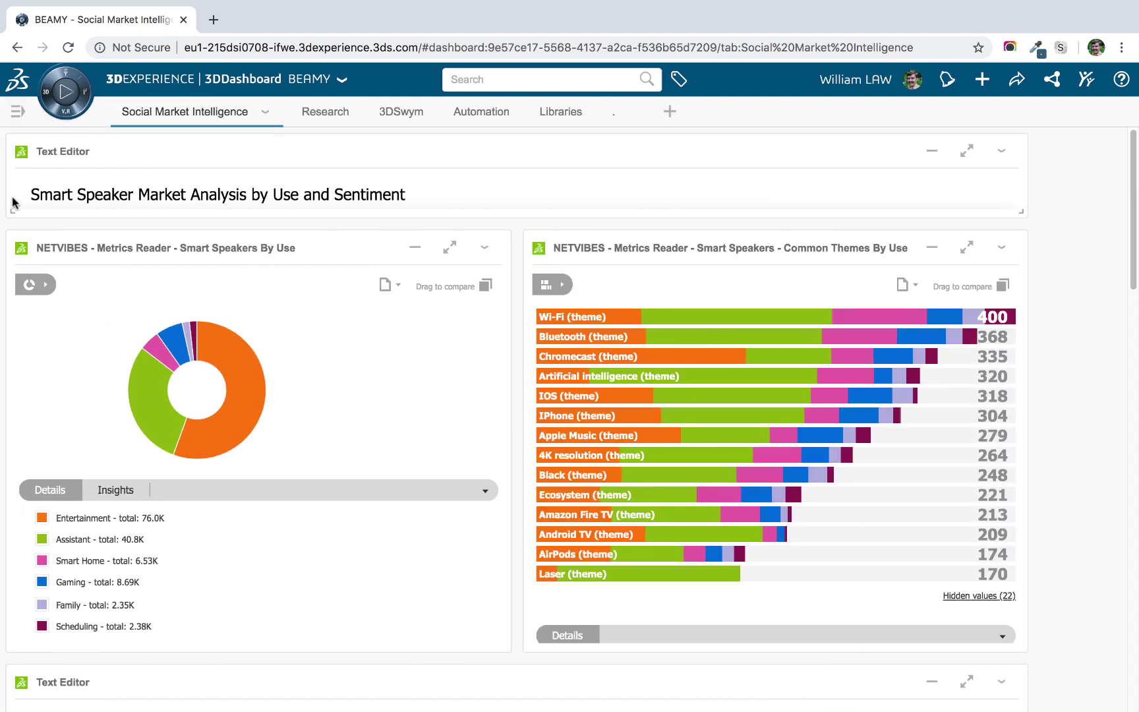
# Move the Regulatory Watch dashboard into Favorite Dashboards and back to My Dashboards.
pyautogui.click(16, 115)
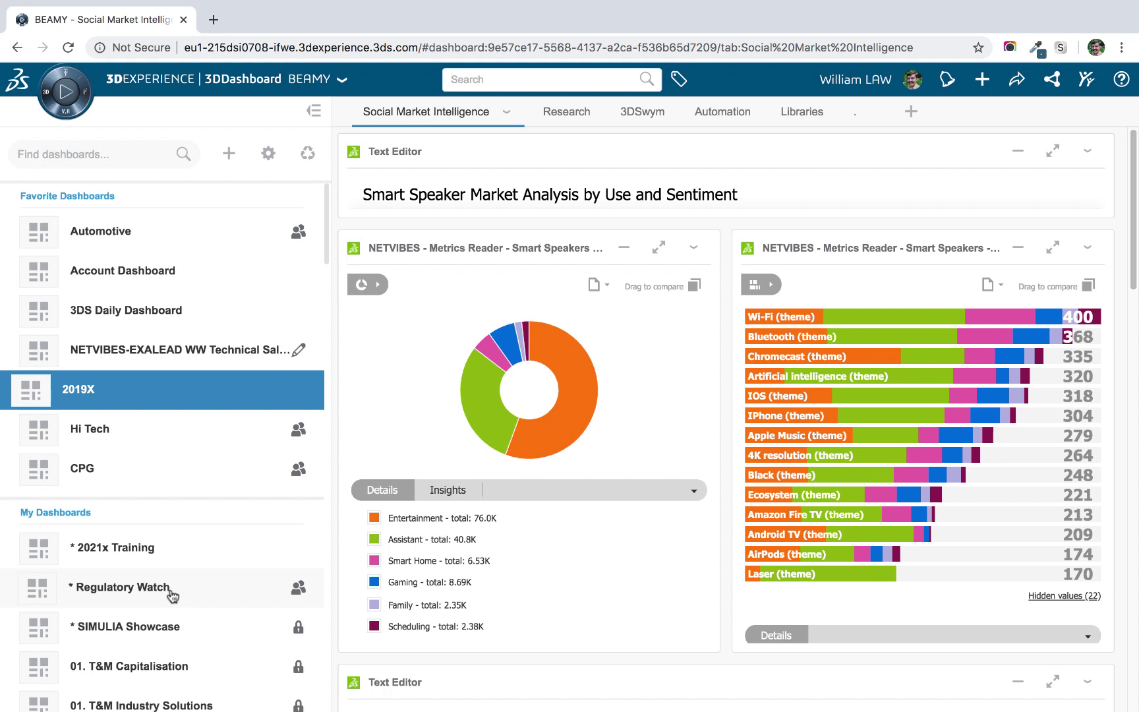
pyautogui.moveTo(167, 562); pyautogui.dragTo(169, 513)
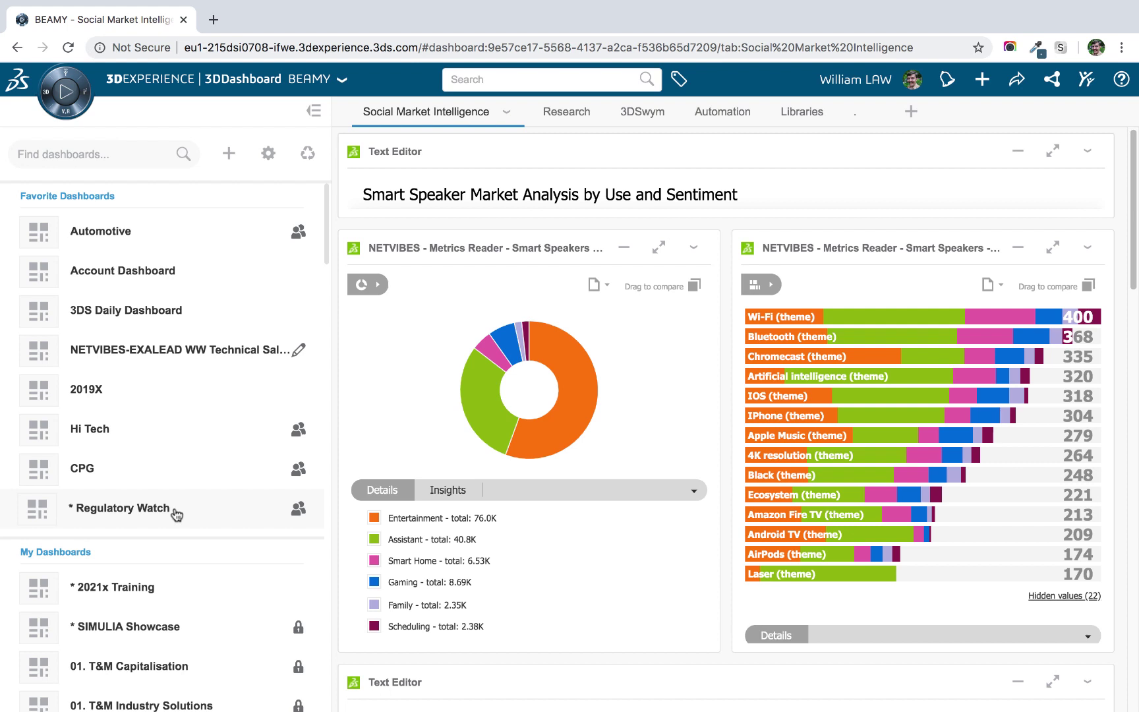
pyautogui.moveTo(177, 516); pyautogui.dragTo(170, 567)
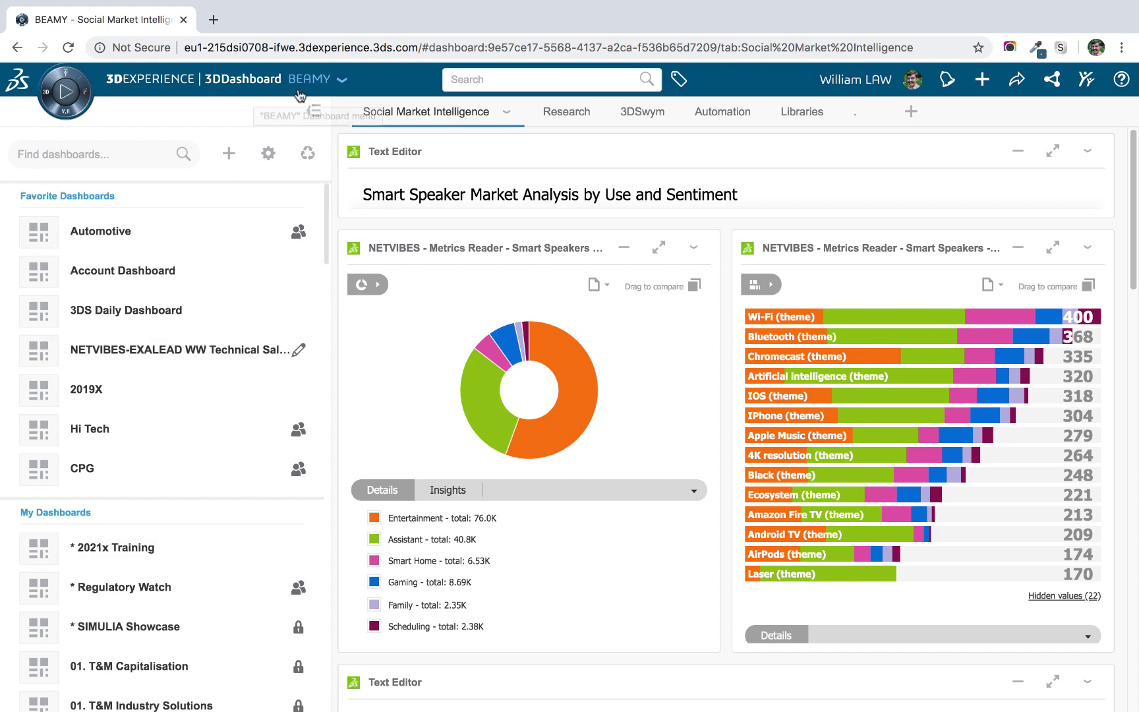
pyautogui.click(313, 113)
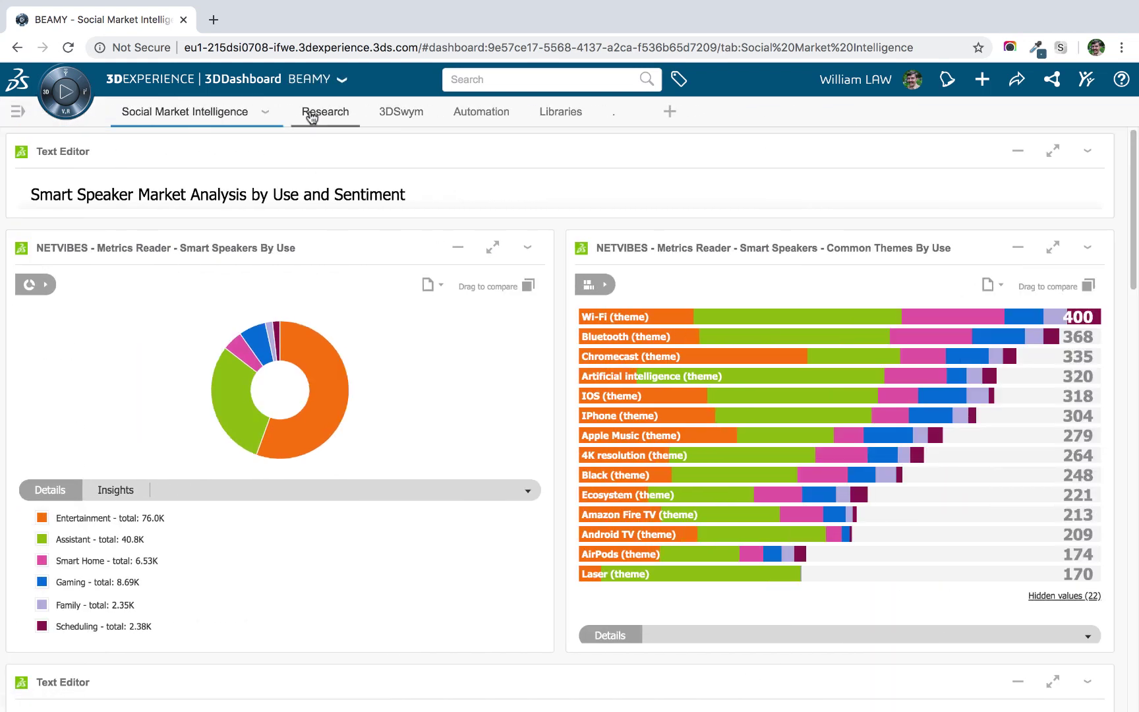
# Review the available search options and the 6WTags filter categories for the dashboard.
pyautogui.click(487, 79)
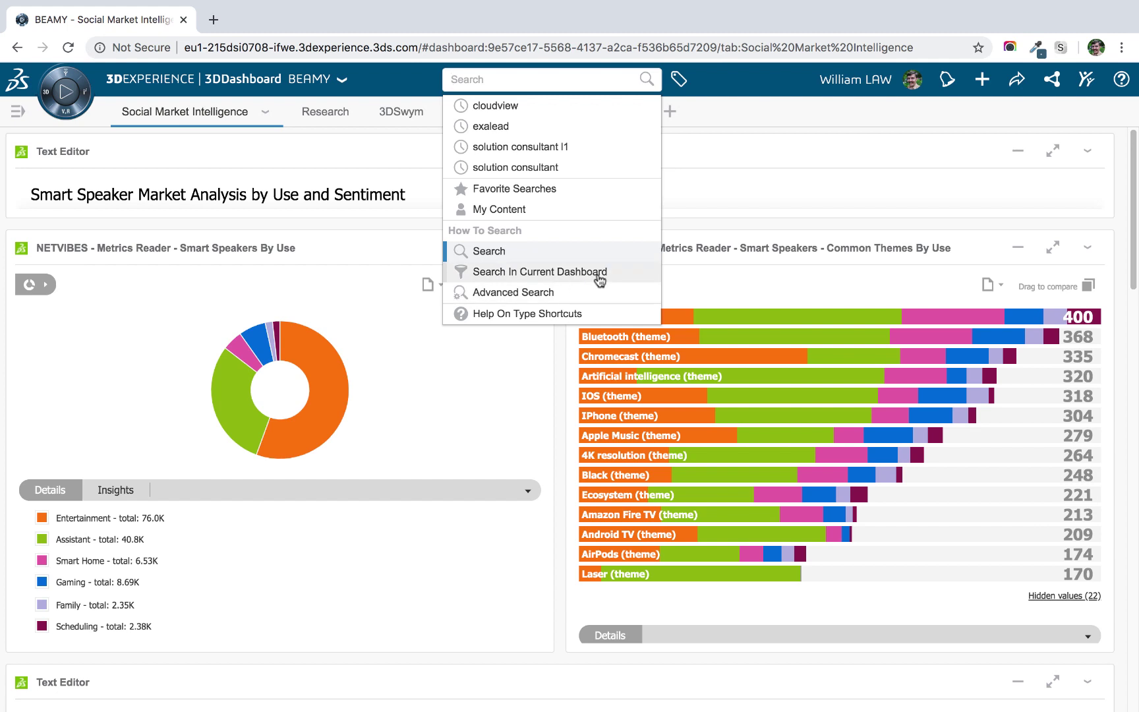
pyautogui.click(746, 106)
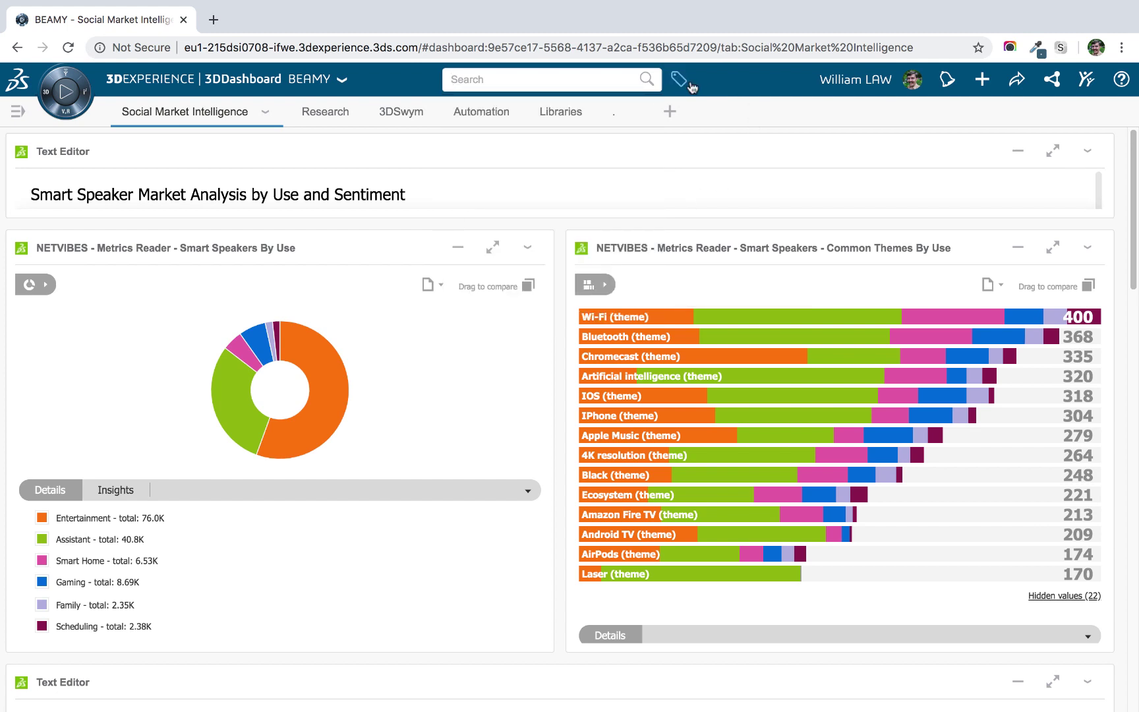
pyautogui.click(685, 81)
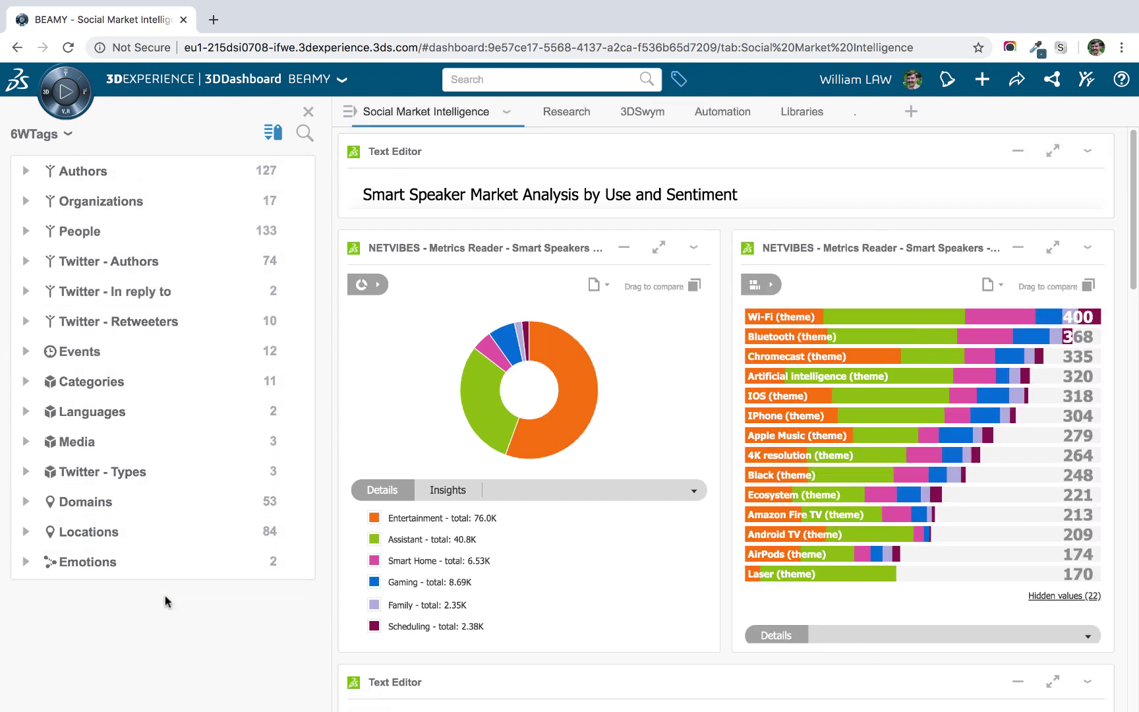
pyautogui.click(679, 80)
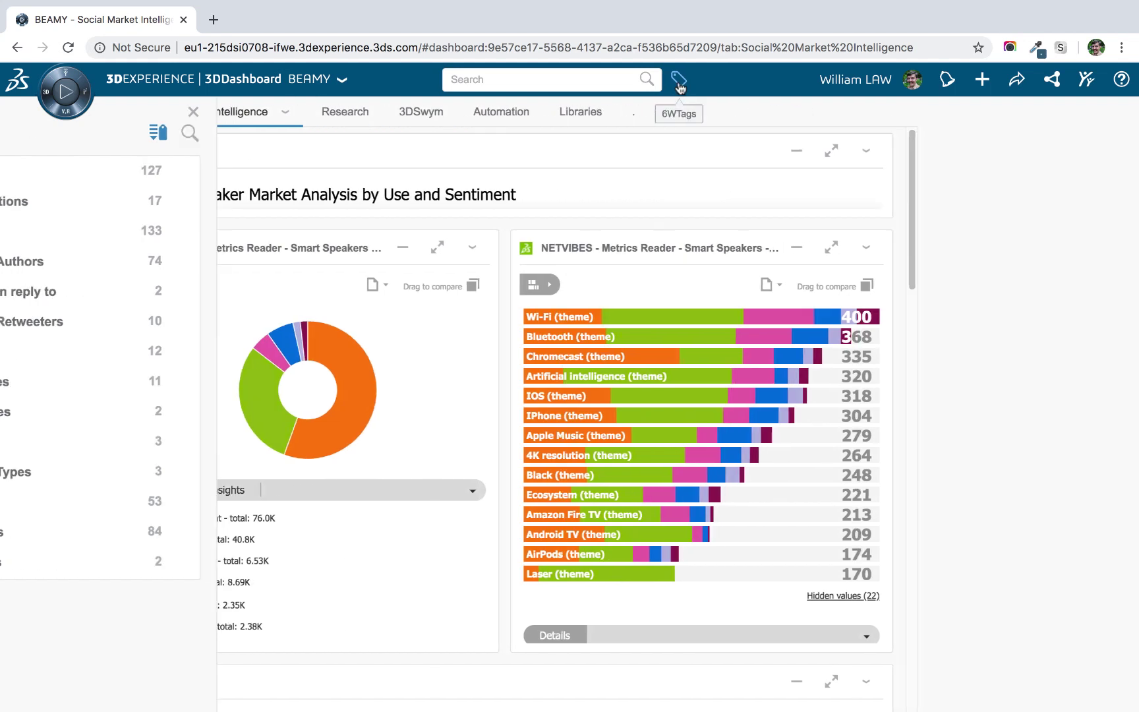
# Review the user account options, including the list of assigned roles.
pyautogui.click(913, 82)
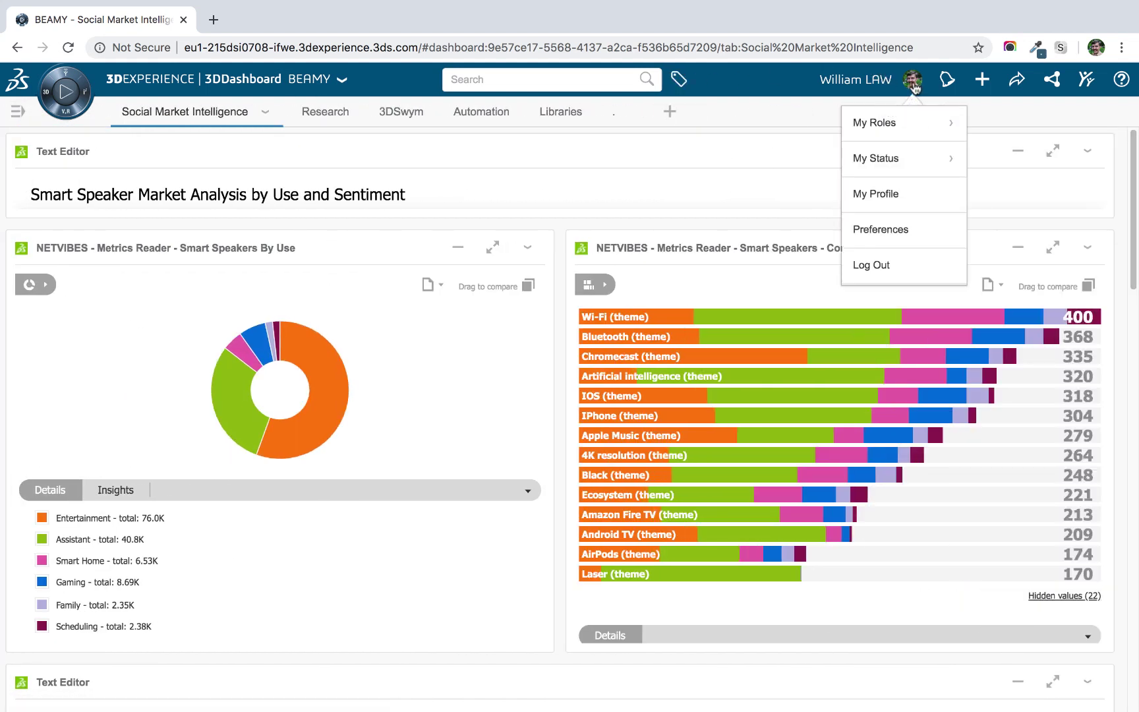
pyautogui.moveTo(912, 124)
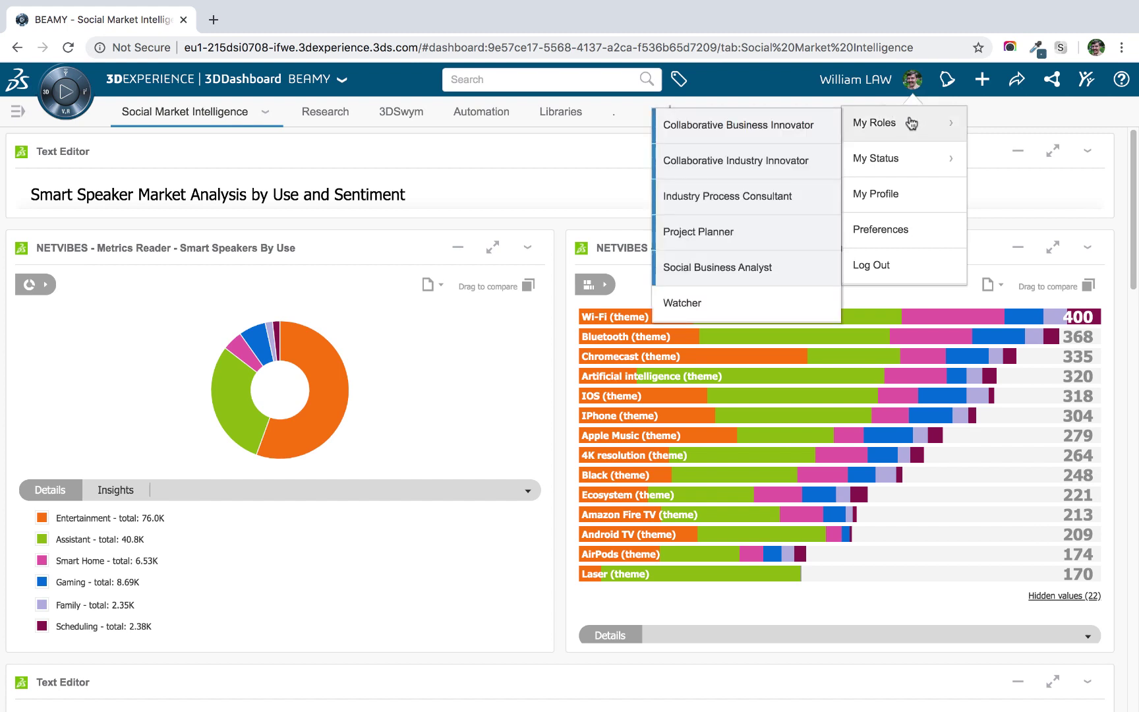
pyautogui.moveTo(911, 172)
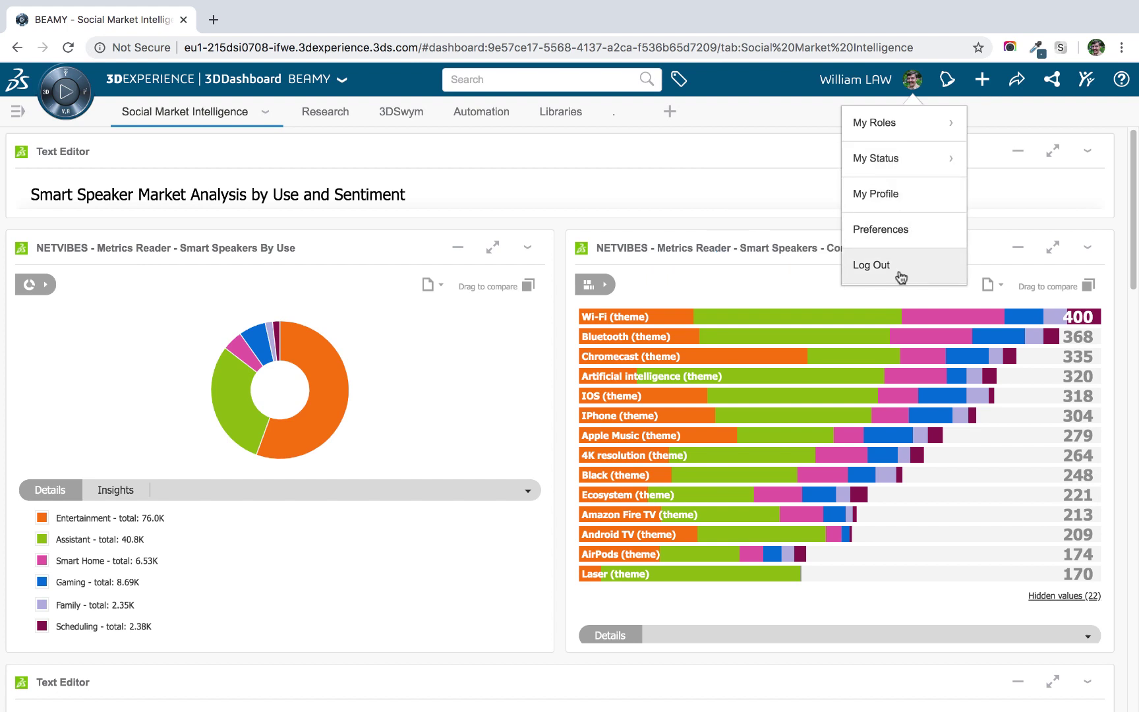
# View the unread notifications in the 3DNotification Center and close it.
pyautogui.click(947, 81)
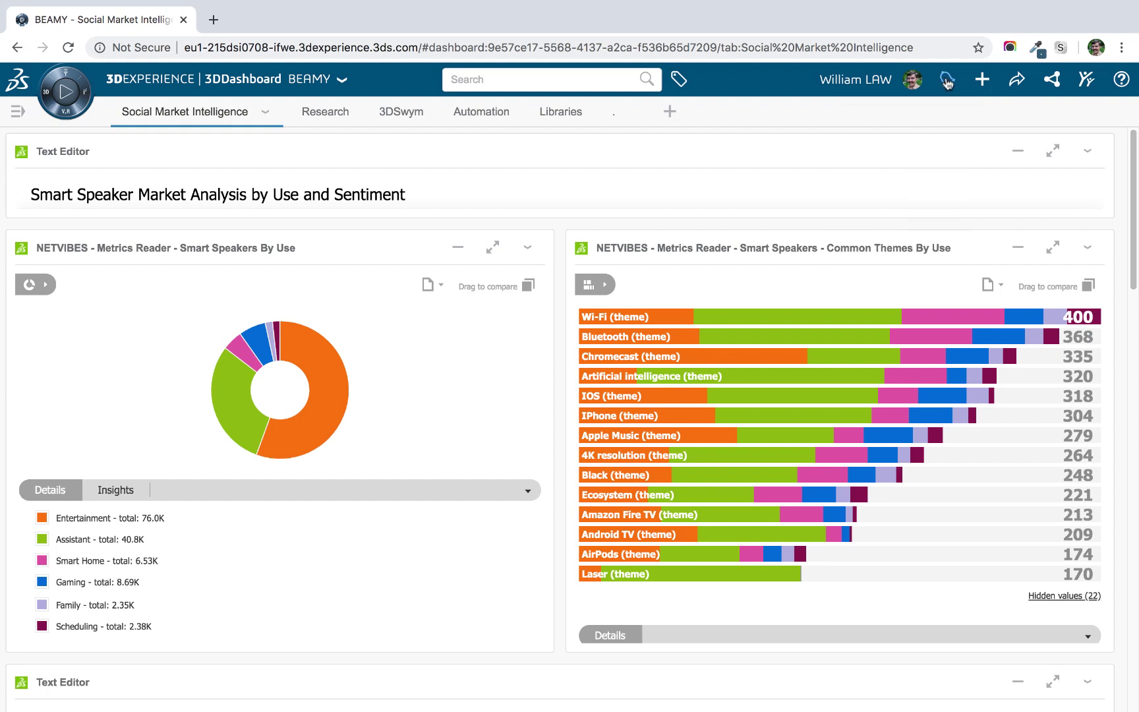
pyautogui.click(946, 81)
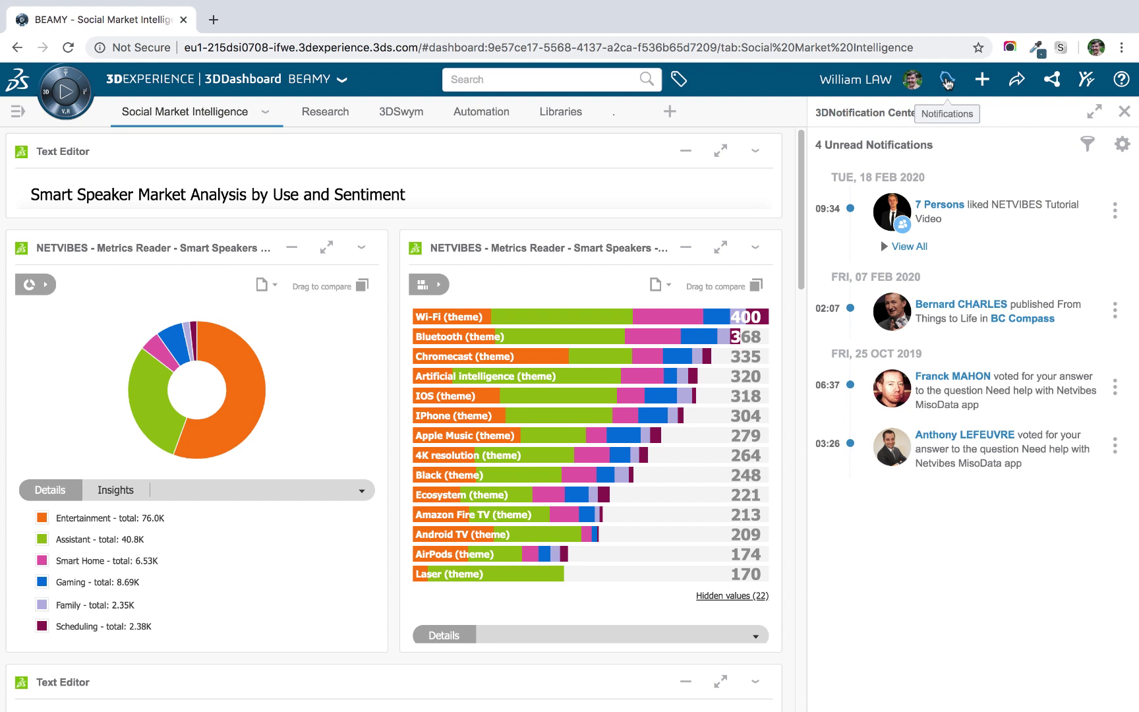
pyautogui.click(948, 80)
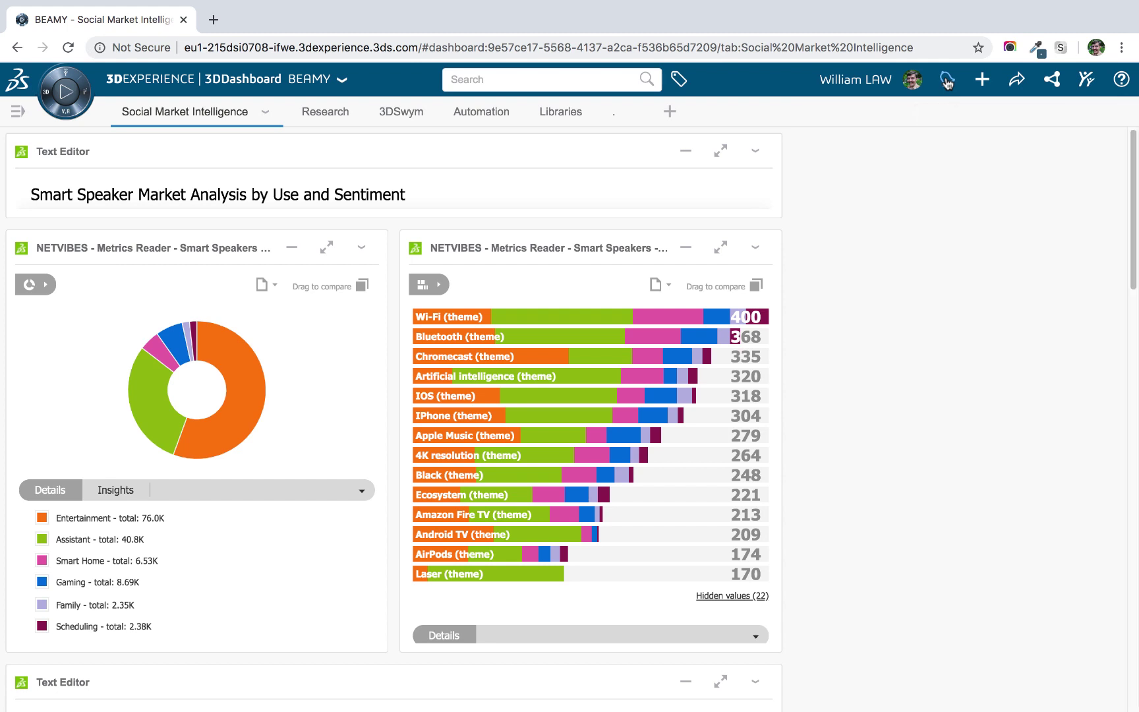
# View the 3DSwym communities feed and review the available help and support options.
pyautogui.click(1086, 80)
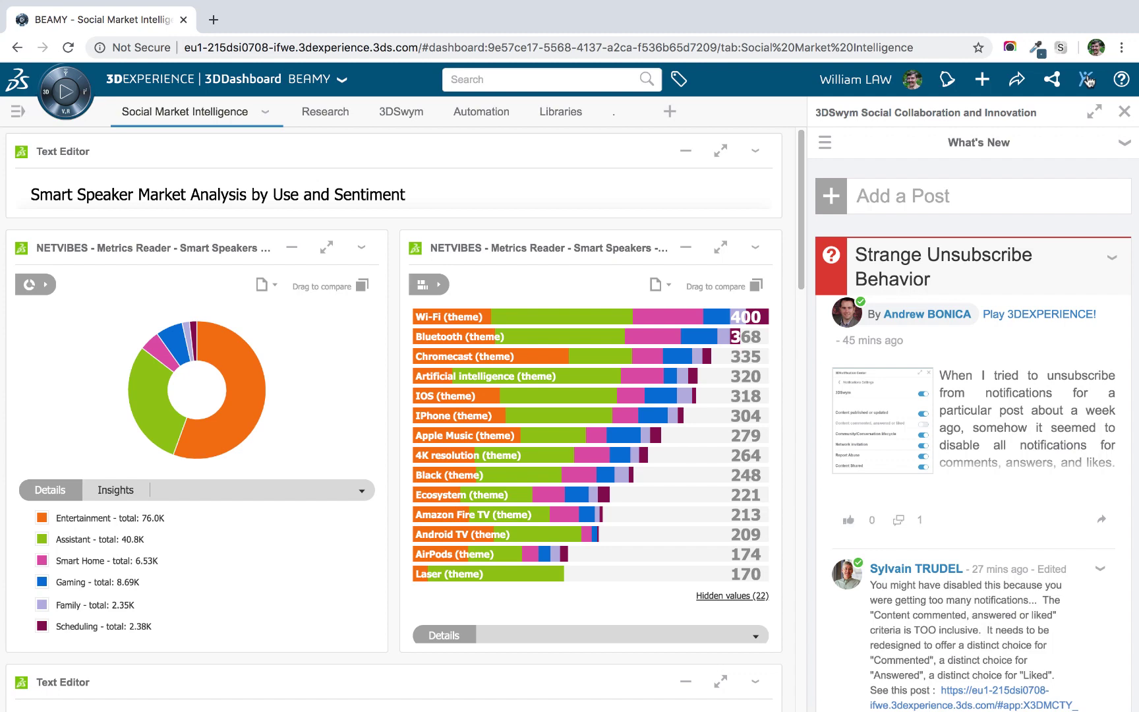
pyautogui.click(1088, 80)
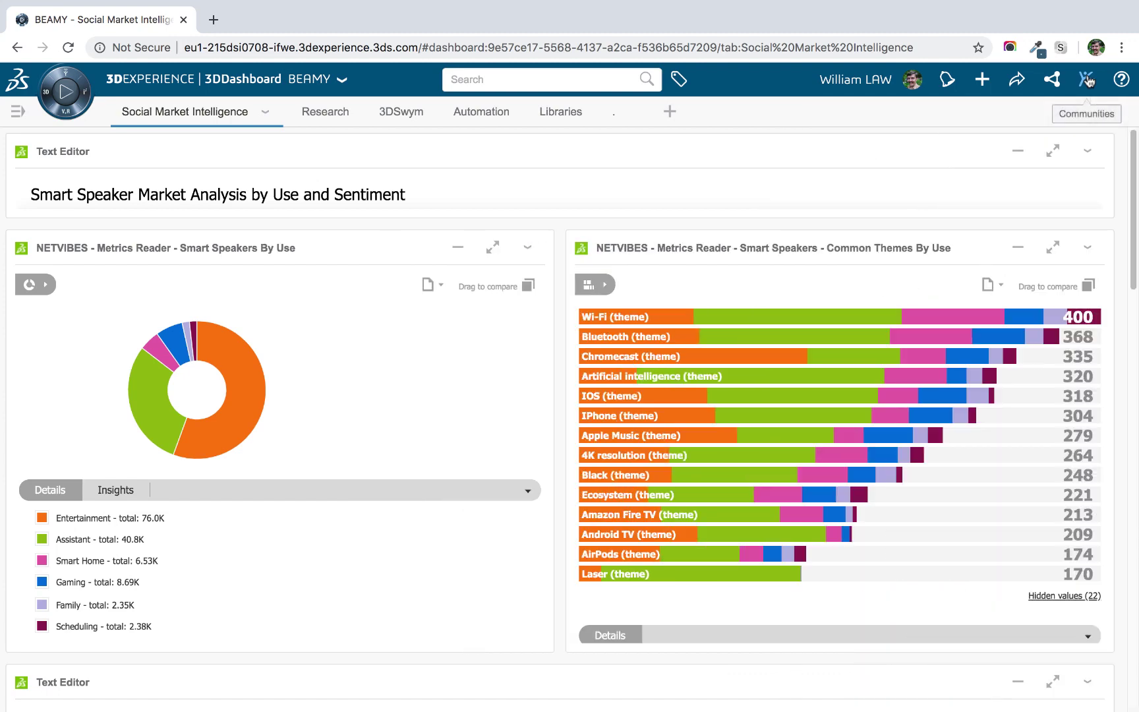
pyautogui.click(1121, 81)
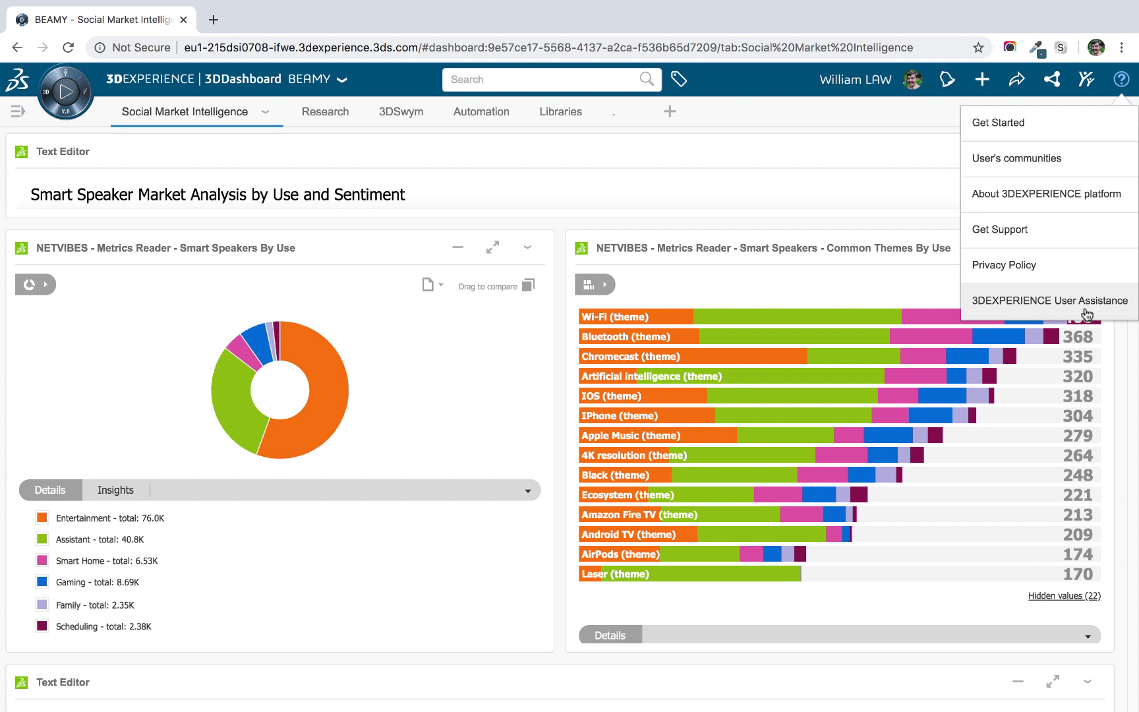
pyautogui.click(706, 223)
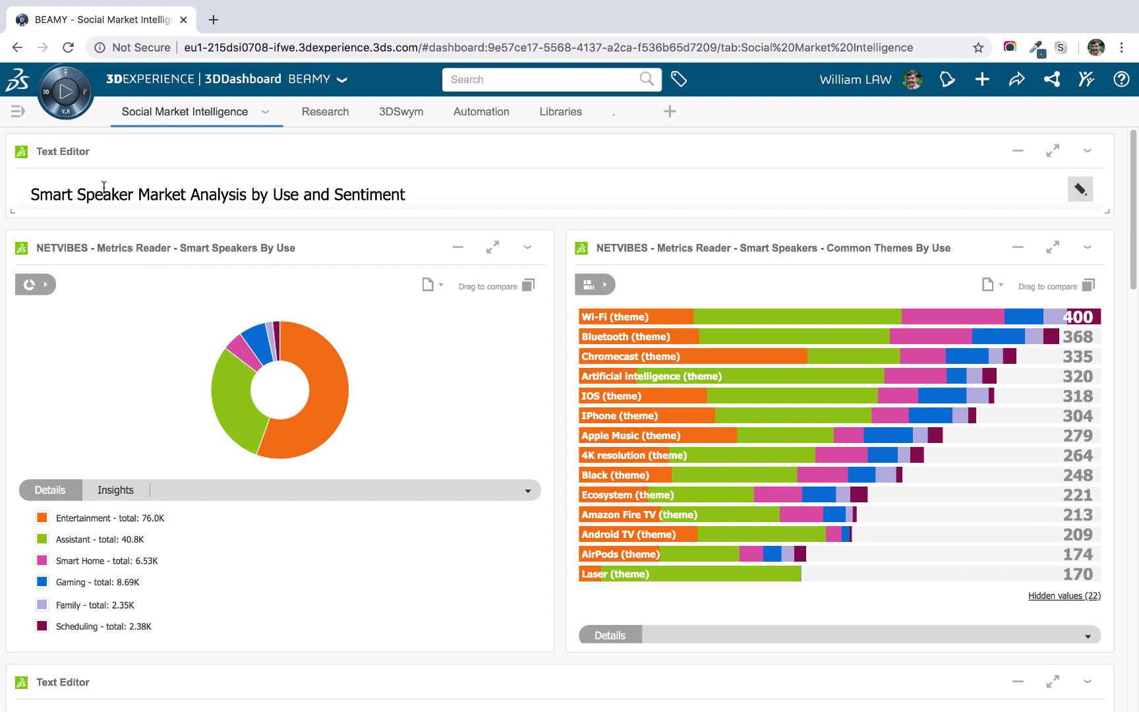
# Create an empty dashboard named Training and hide the list of dashboards.
pyautogui.click(15, 114)
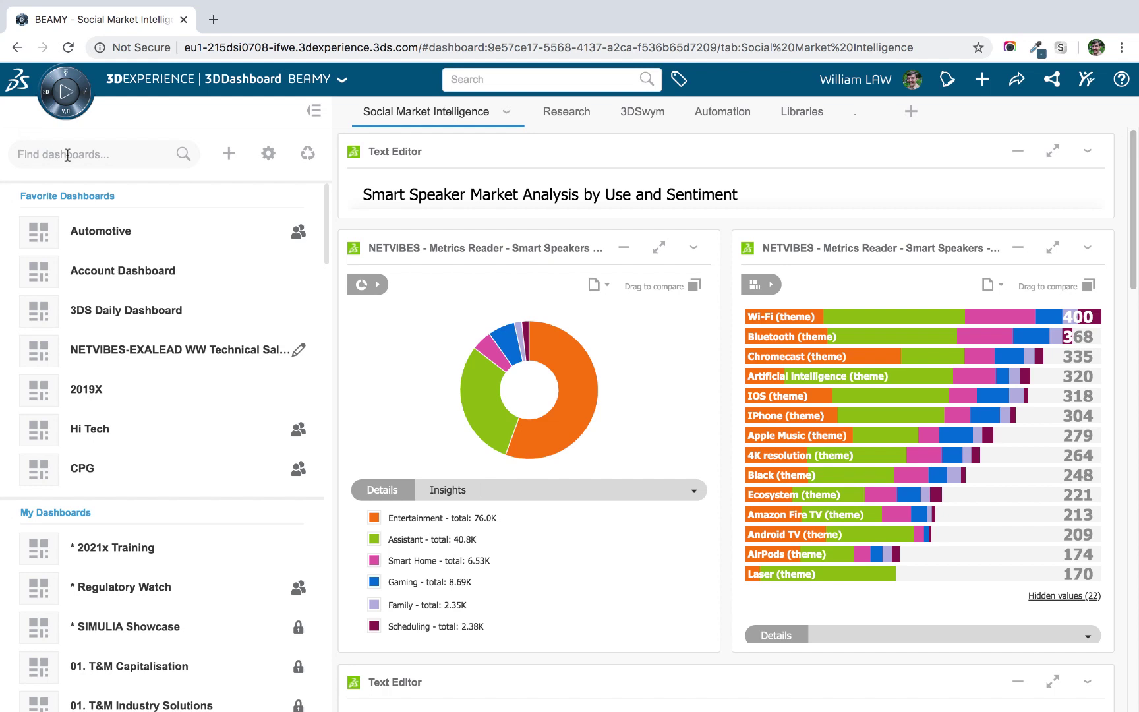
pyautogui.click(228, 156)
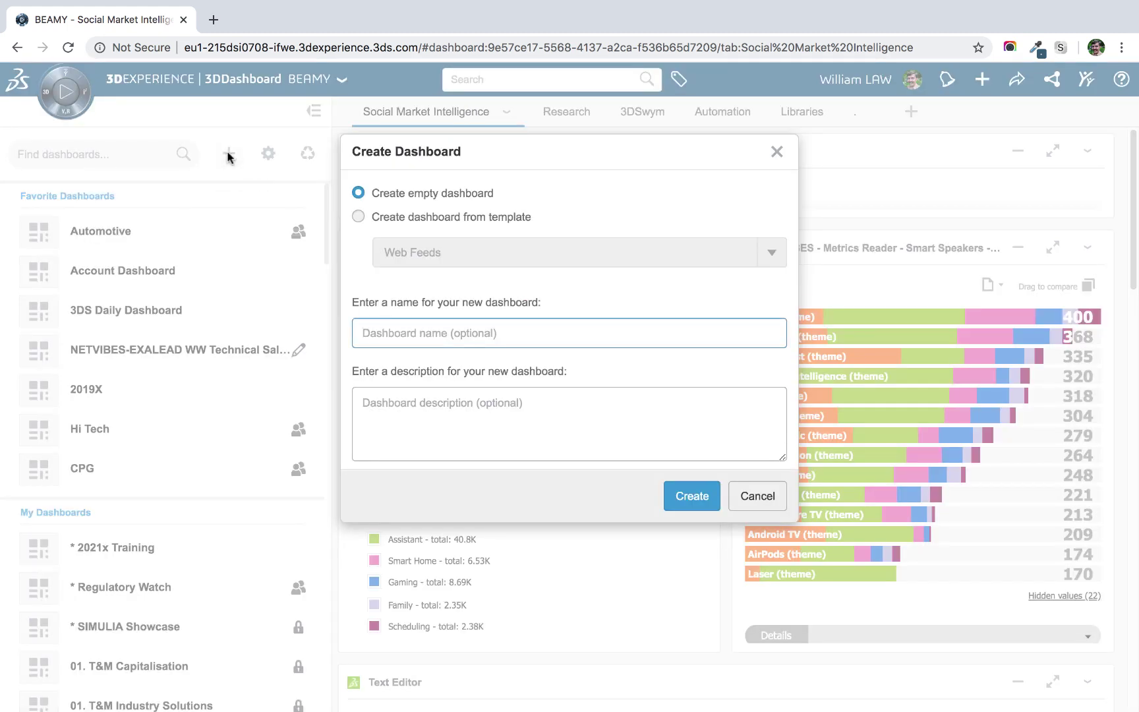
pyautogui.write('Training')
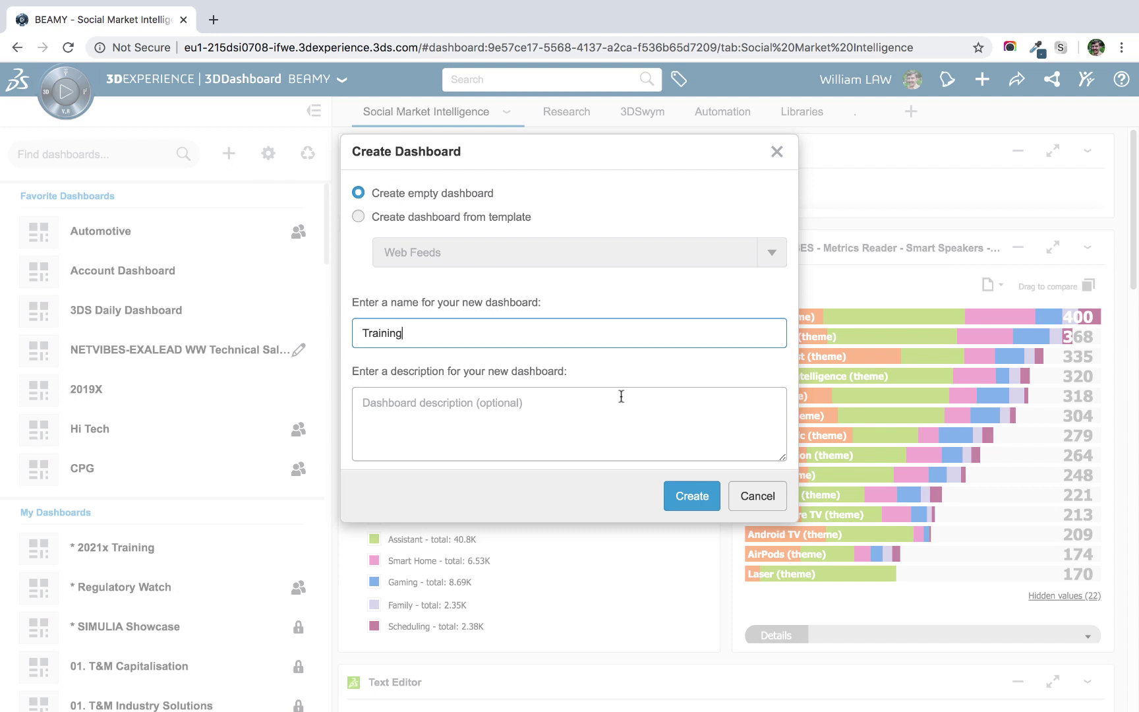
pyautogui.click(692, 496)
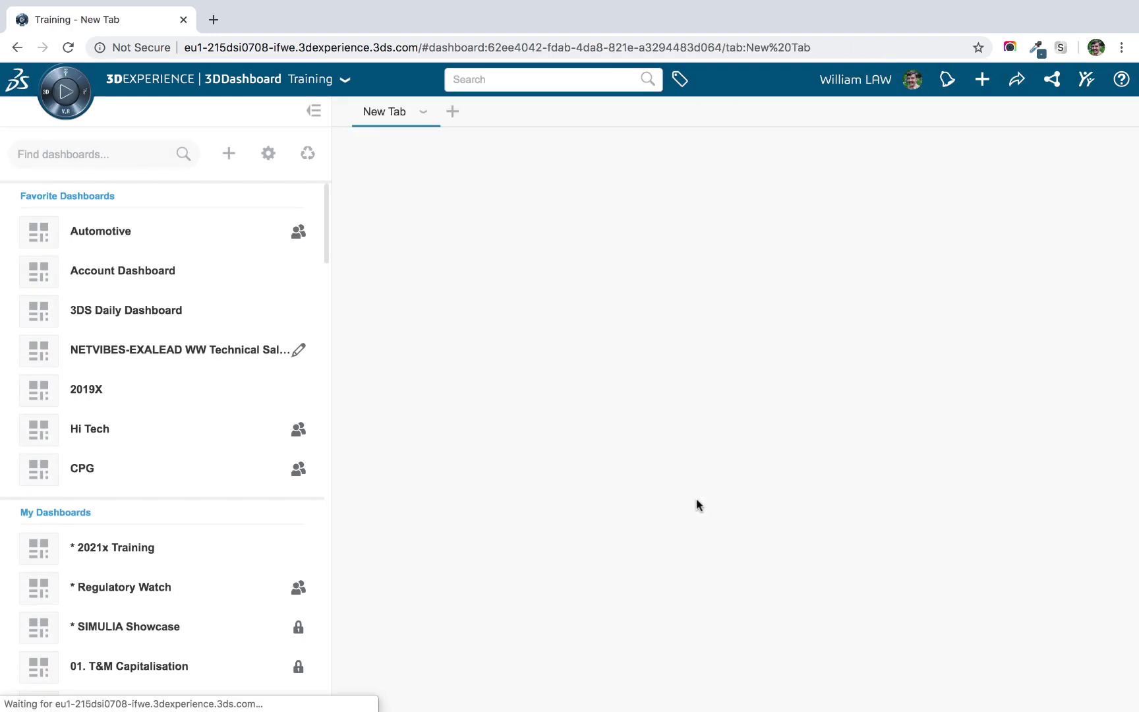
pyautogui.click(313, 112)
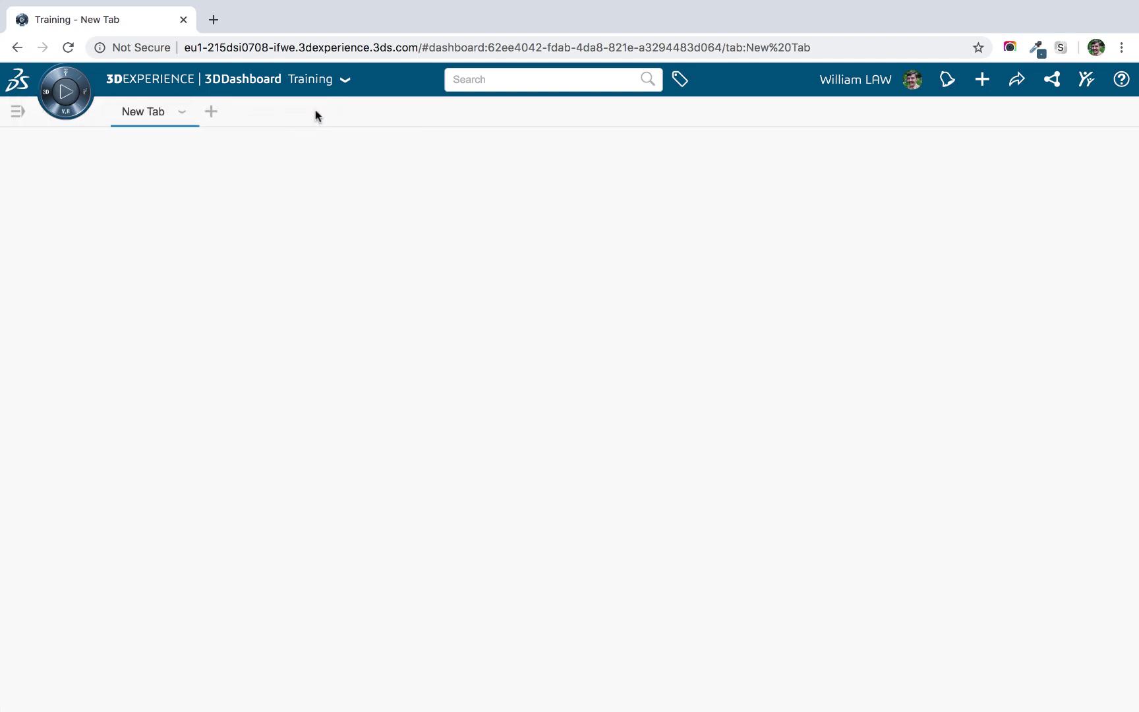
# Rename the Training dashboard's first tab as Libraries and add a second tab.
pyautogui.doubleClick(140, 111)
pyautogui.write('Libraries')
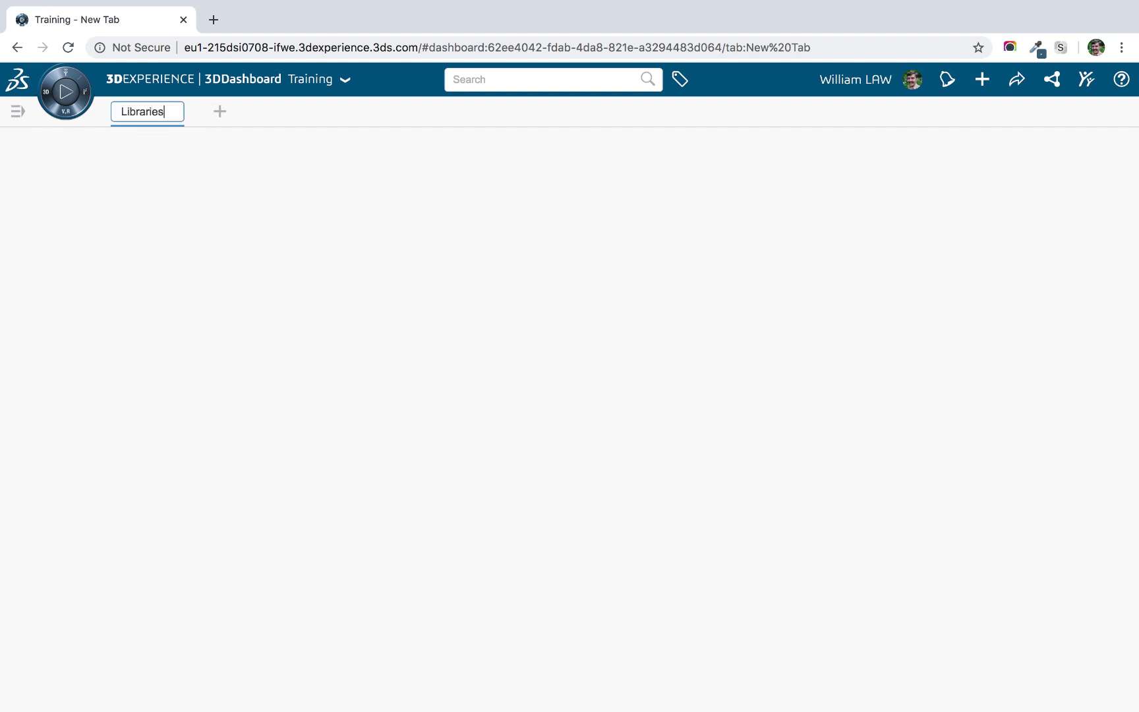
pyautogui.press('Return')
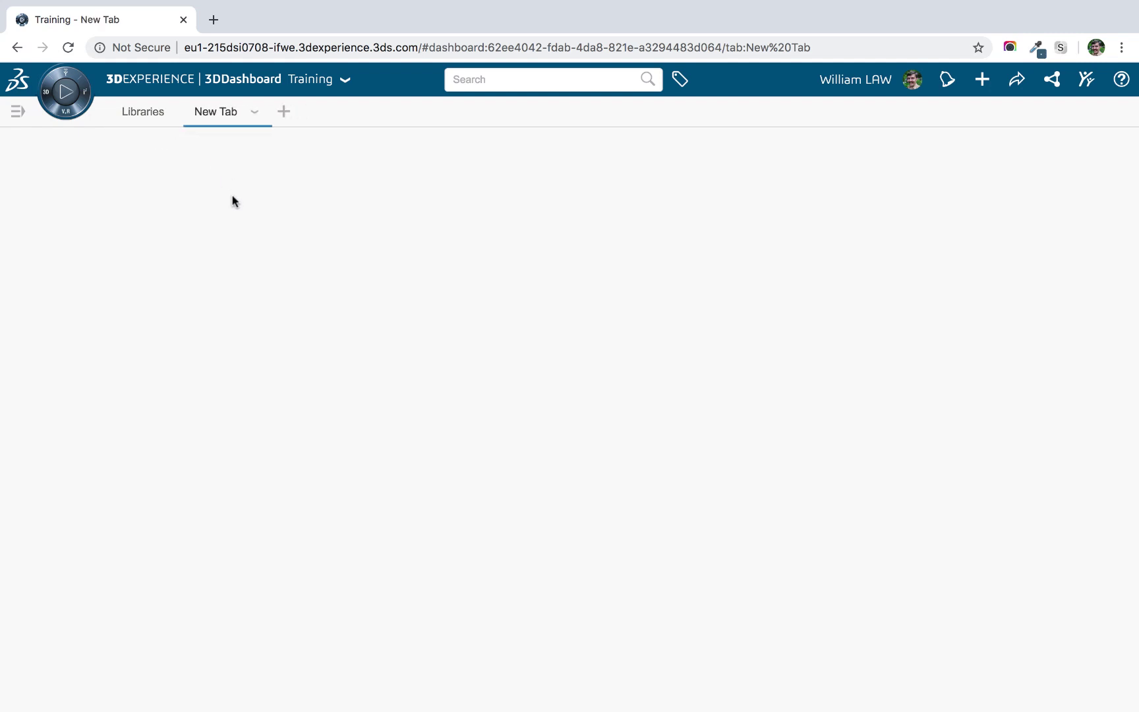
# Rename the Training dashboard's second tab as Monitoring and review the actions available for that tab.
pyautogui.doubleClick(218, 107)
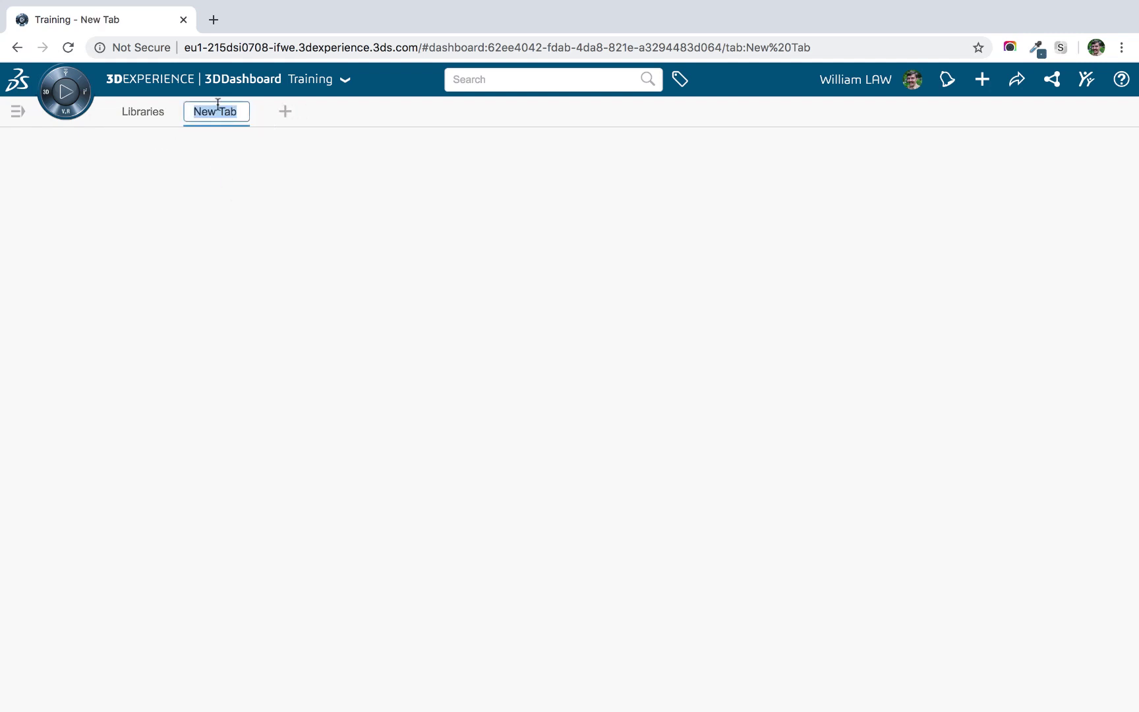
pyautogui.write('Monitoring')
pyautogui.press('Return')
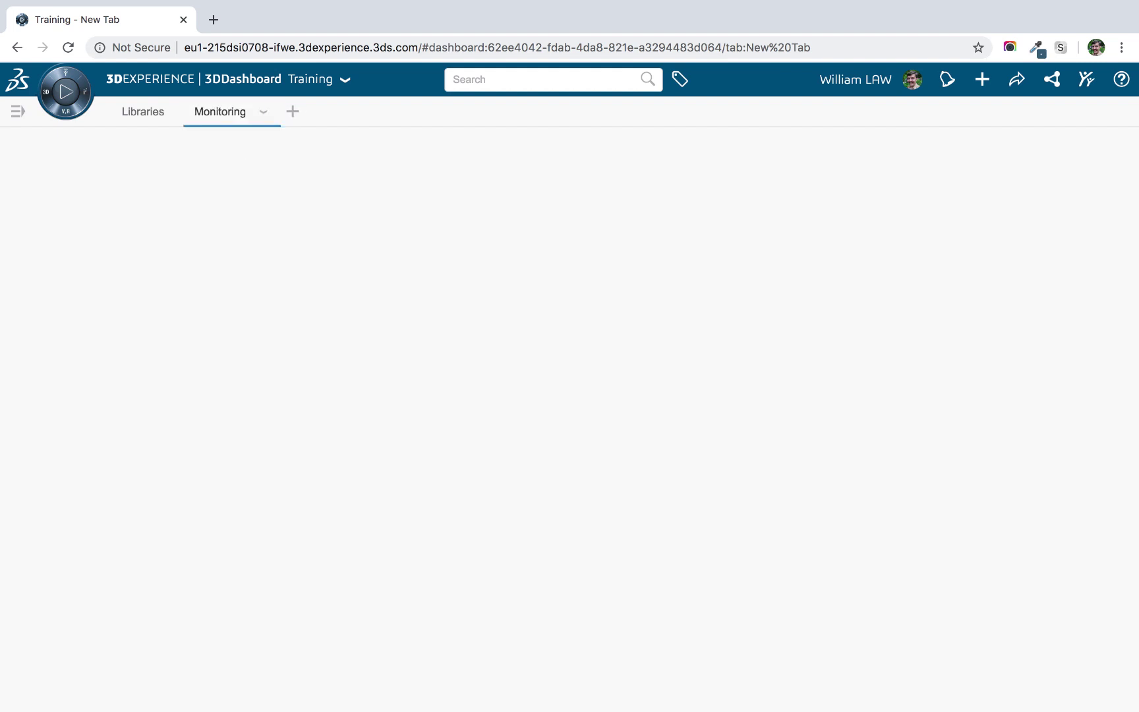
pyautogui.click(265, 114)
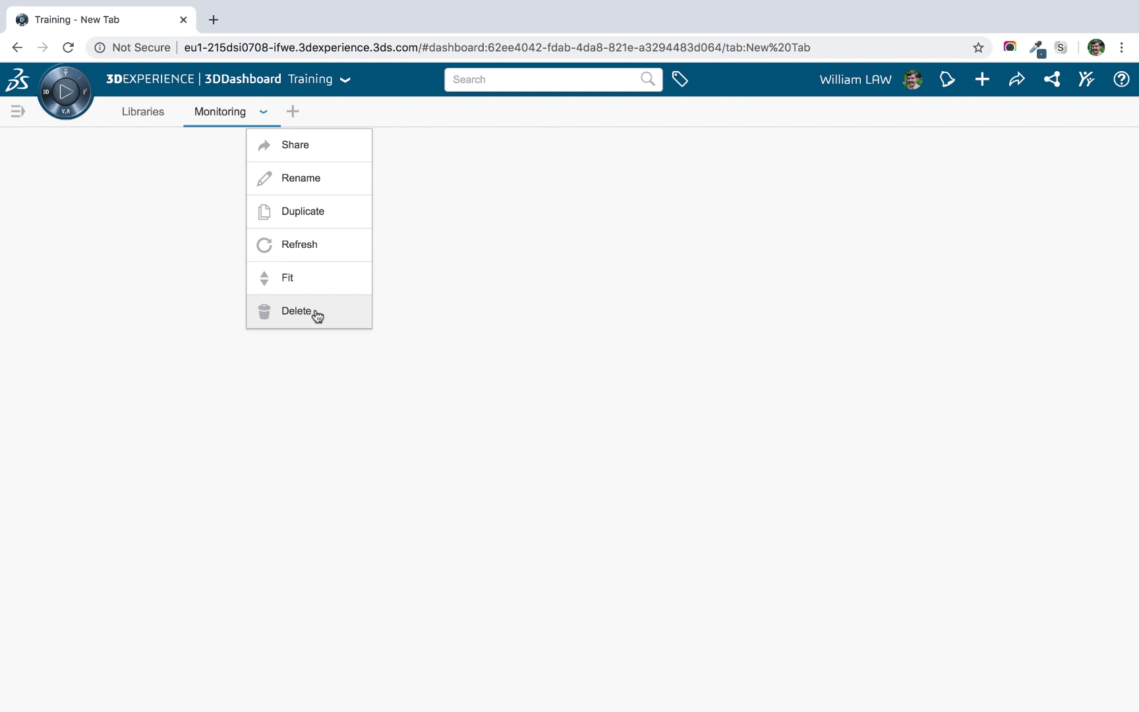
pyautogui.click(169, 282)
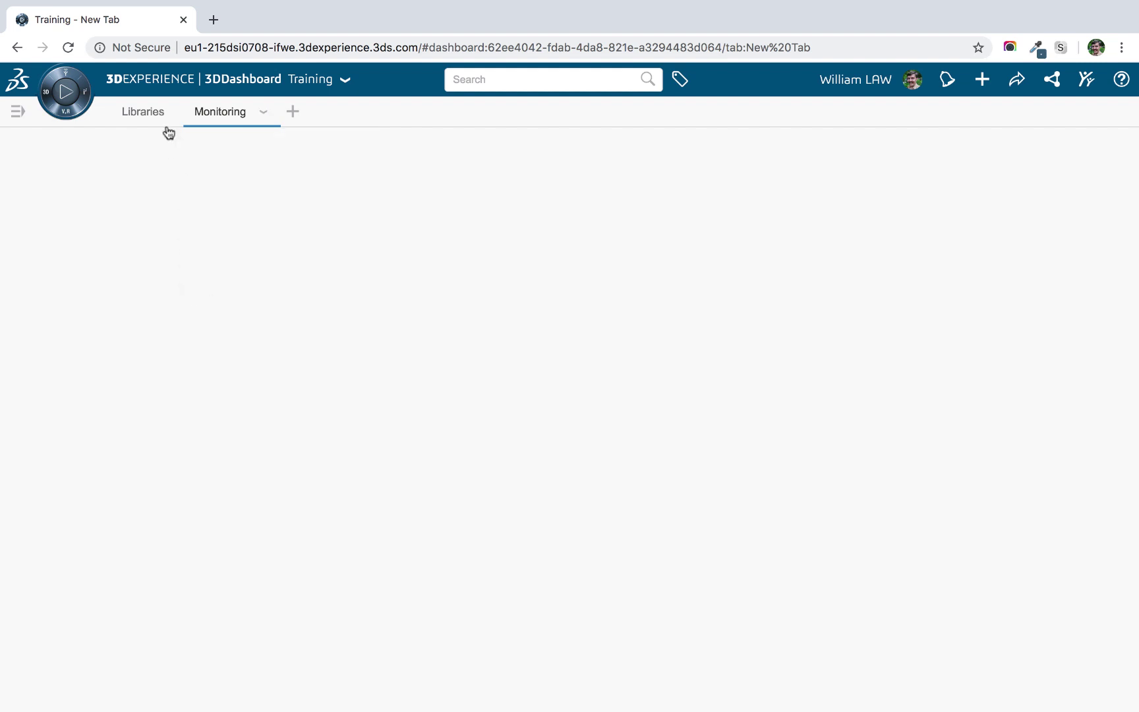
# Add the Tracked Topic widget from the favorite apps to the Libraries tab.
pyautogui.click(149, 113)
pyautogui.click(88, 93)
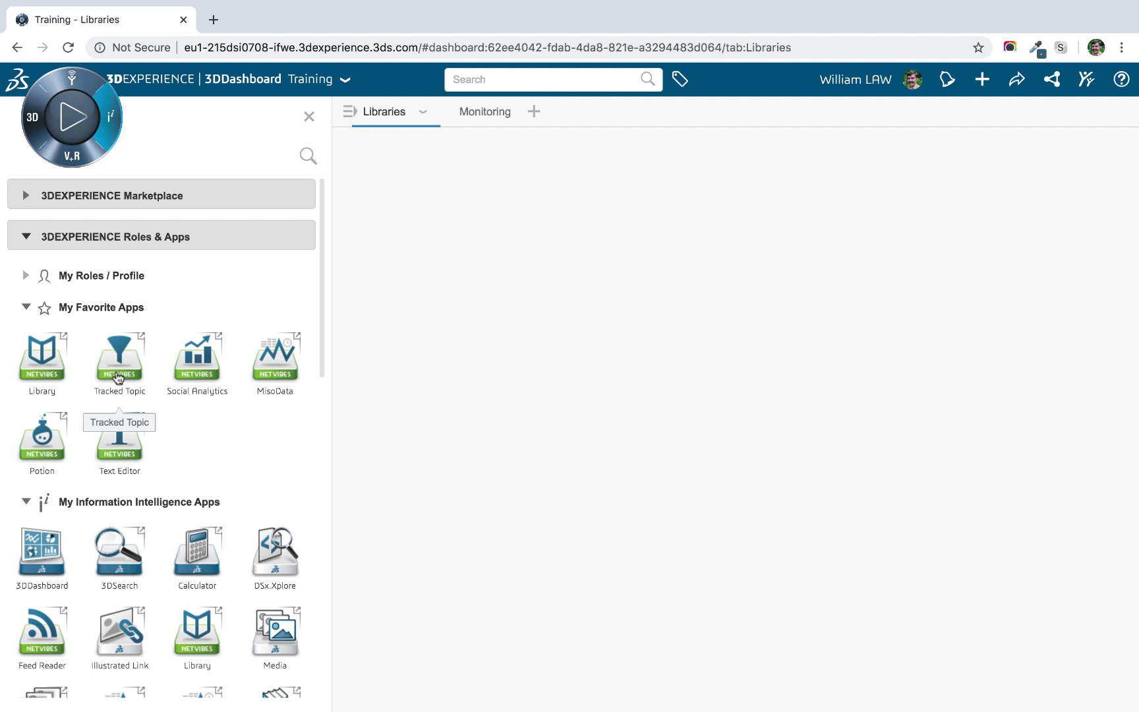
pyautogui.moveTo(118, 377); pyautogui.dragTo(410, 213)
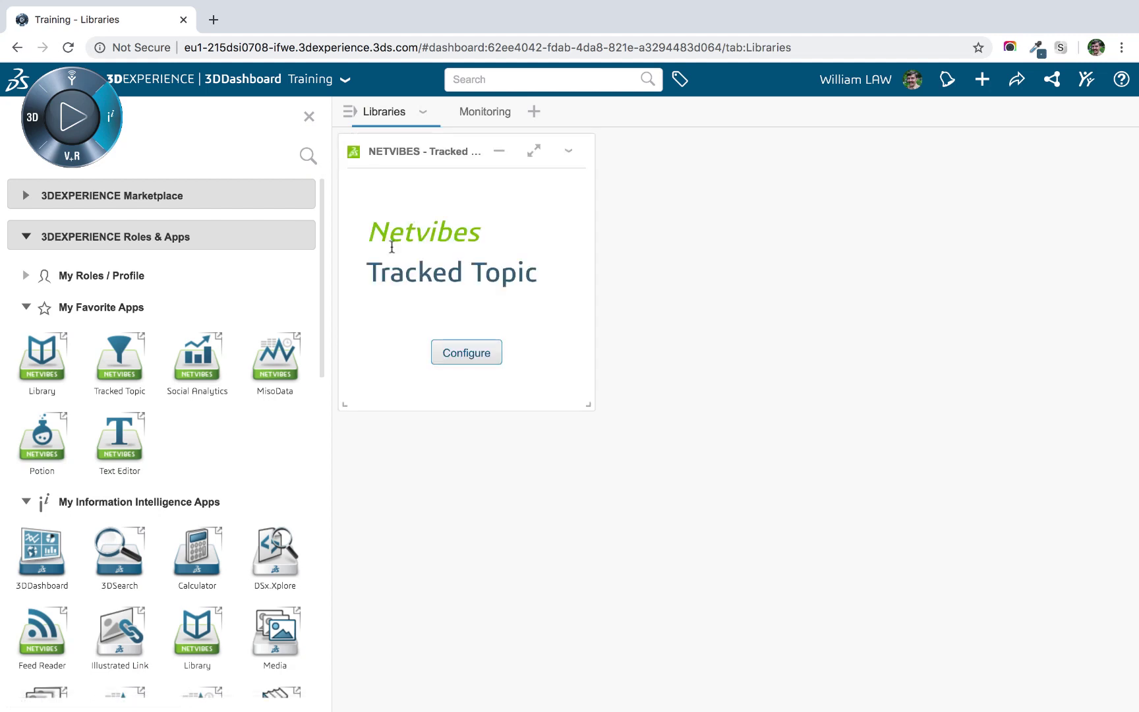
# Add the Library widget to the Training dashboard's Libraries tab, place it beside Tracked Topic, and hide the list of apps.
pyautogui.click(42, 368)
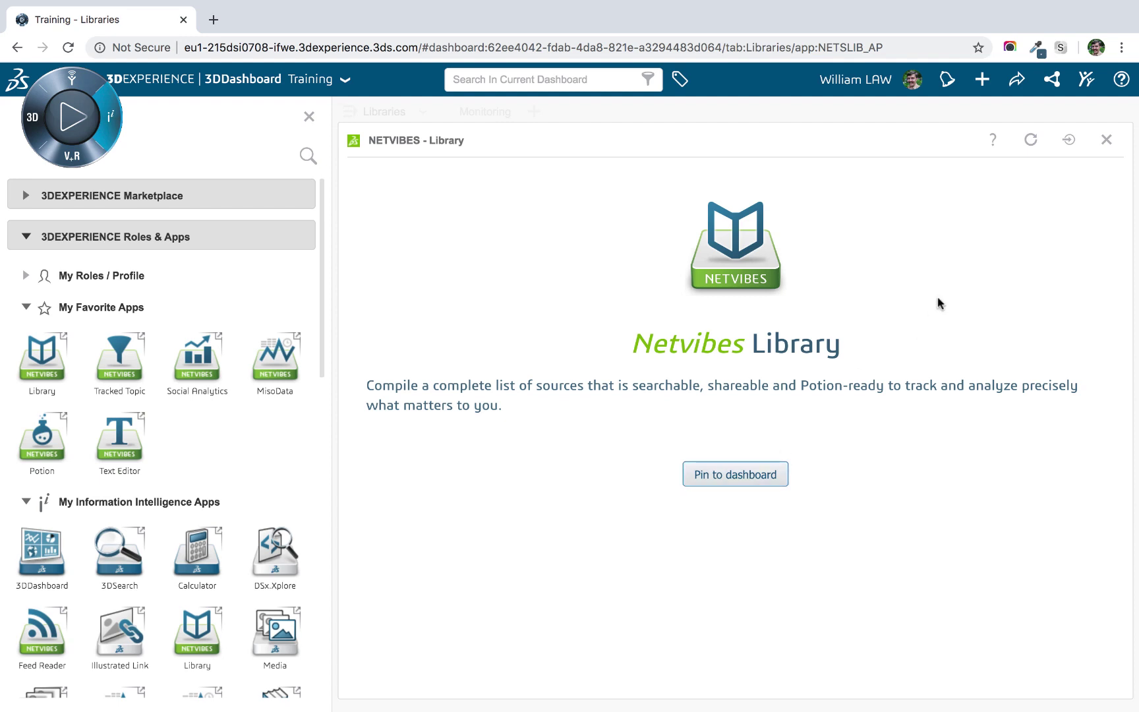
pyautogui.click(1069, 141)
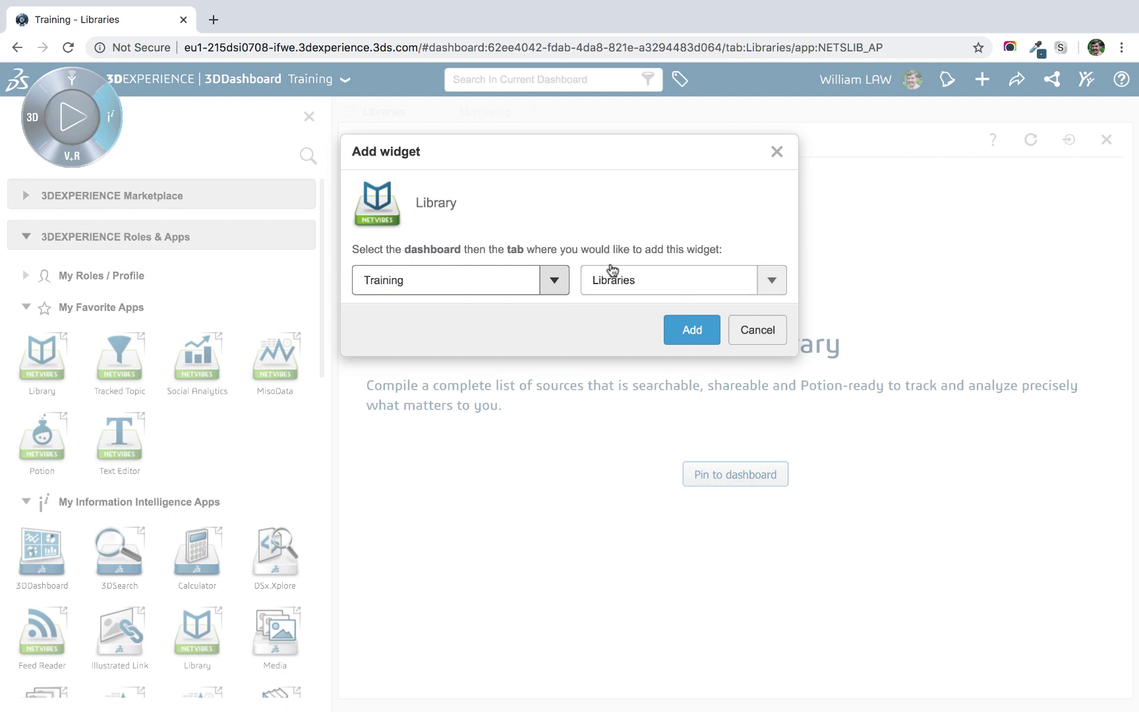
pyautogui.click(693, 333)
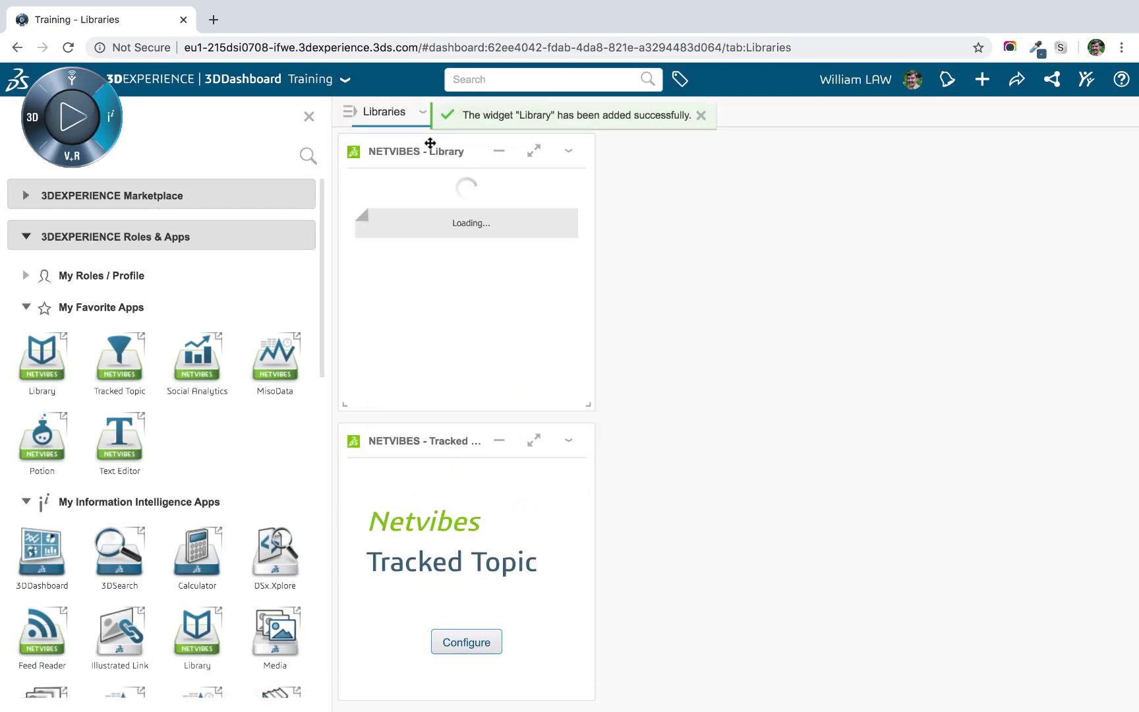
pyautogui.moveTo(425, 151); pyautogui.dragTo(701, 161)
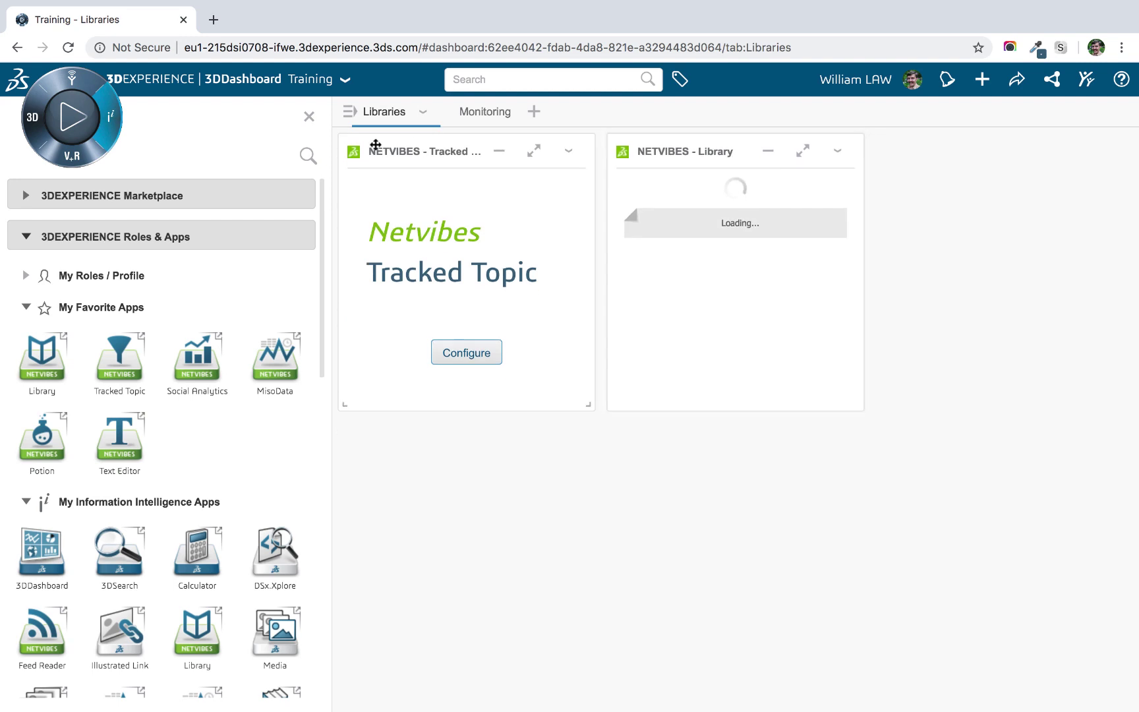
pyautogui.click(308, 116)
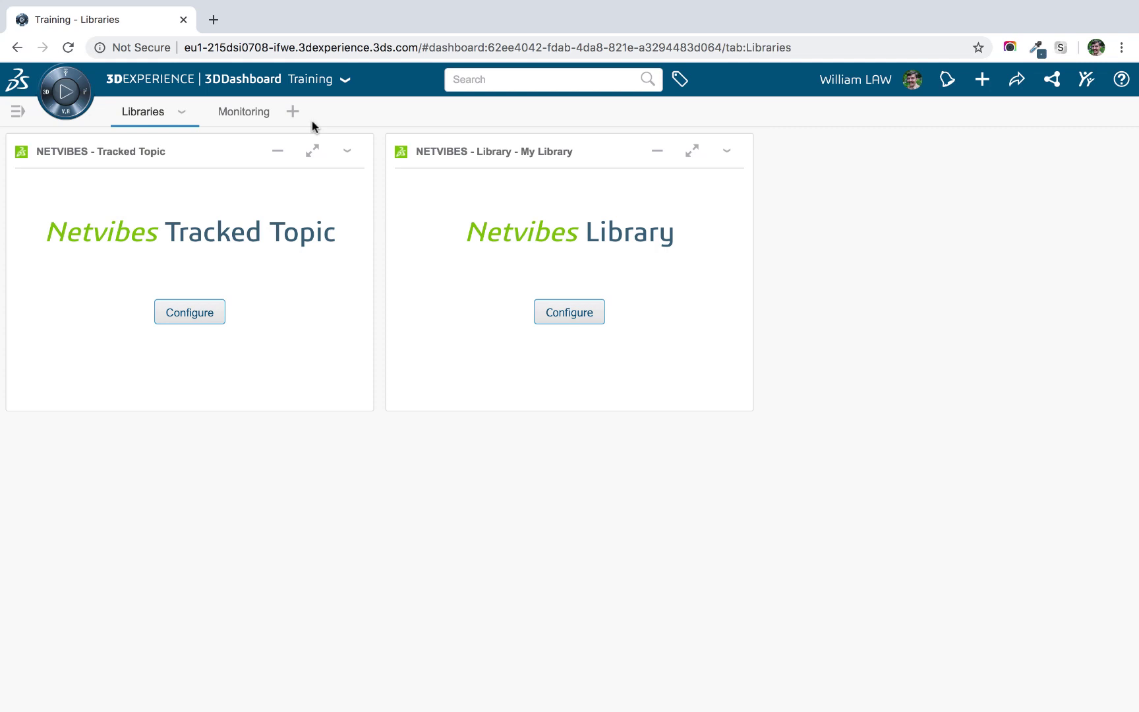
# Collapse and re-expand the Tracked Topic widget, and view it maximized before restoring its size.
pyautogui.click(277, 156)
pyautogui.click(277, 156)
pyautogui.click(313, 155)
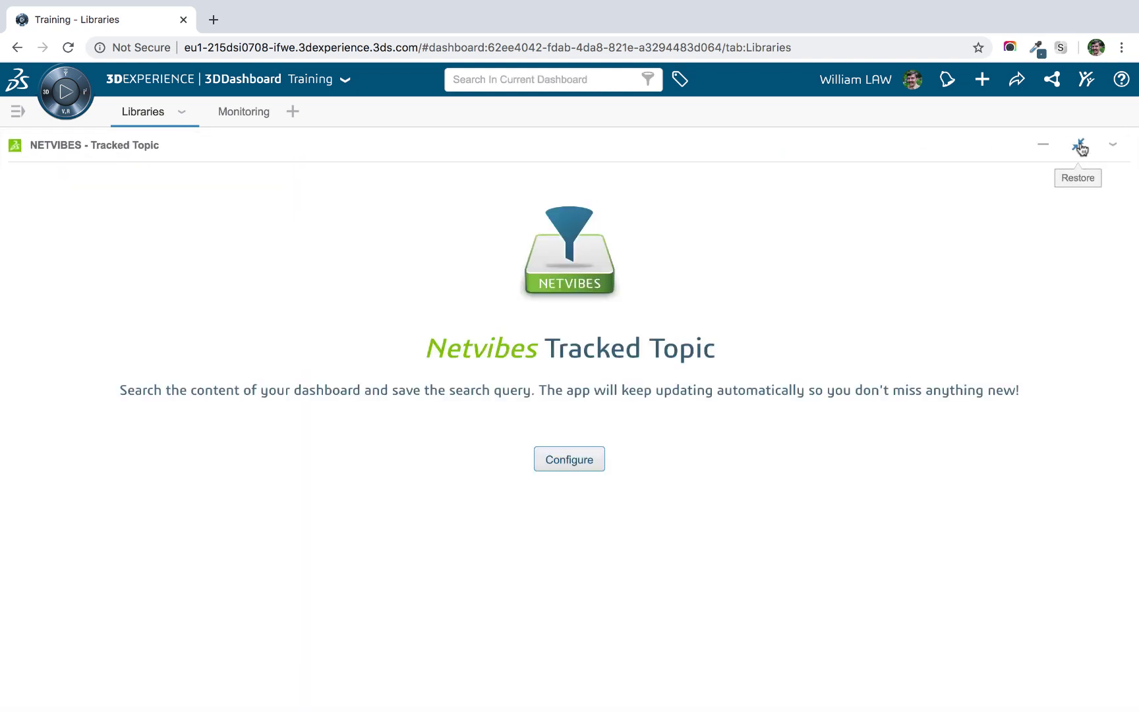
pyautogui.click(1081, 146)
# Review the Tracked Topic widget's preferences and View choices without saving, and look over its other available actions.
pyautogui.click(340, 152)
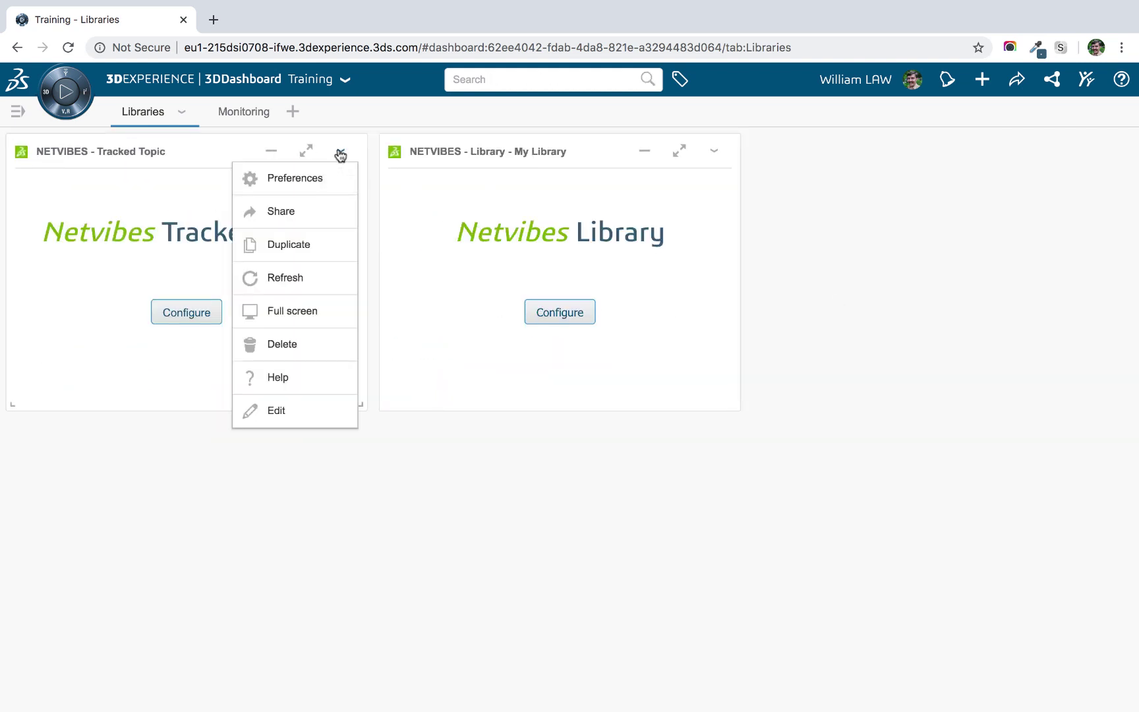
pyautogui.click(327, 183)
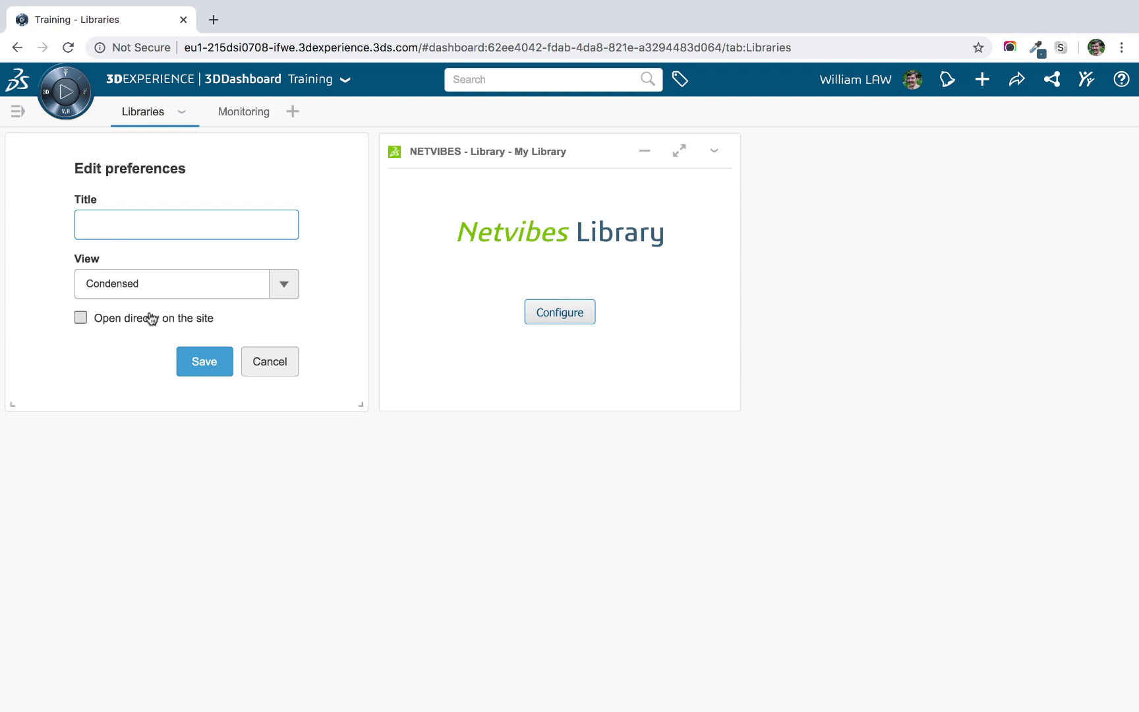
pyautogui.click(284, 288)
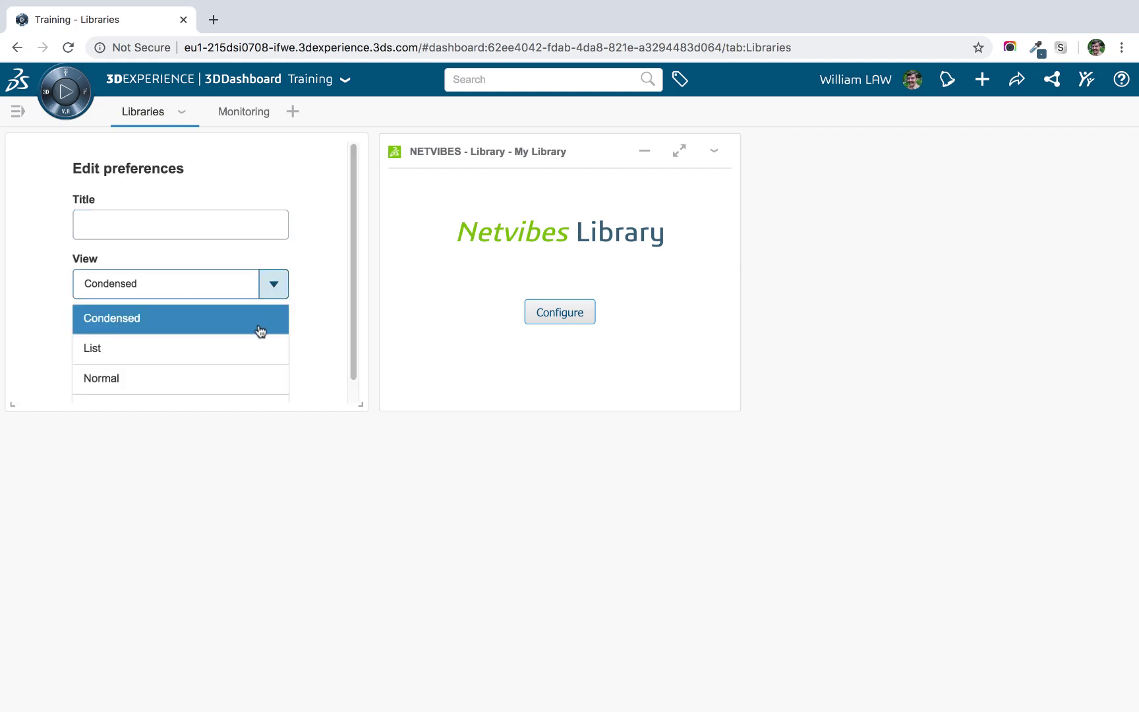
pyautogui.click(310, 292)
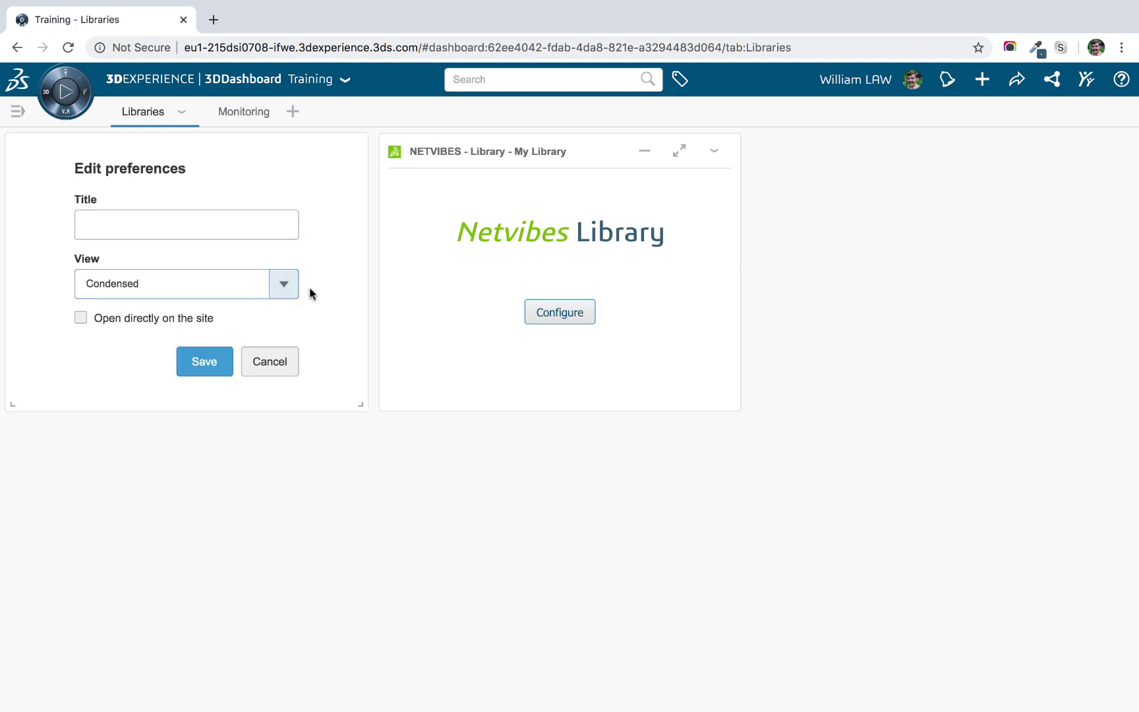
pyautogui.click(272, 356)
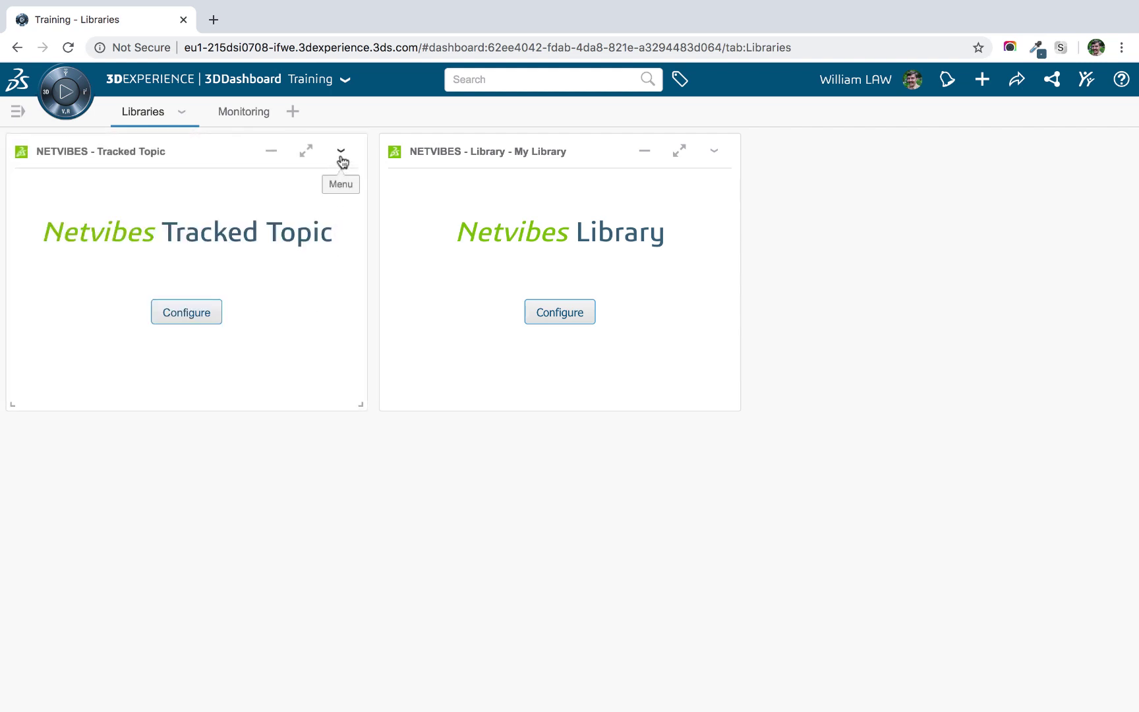
pyautogui.click(340, 153)
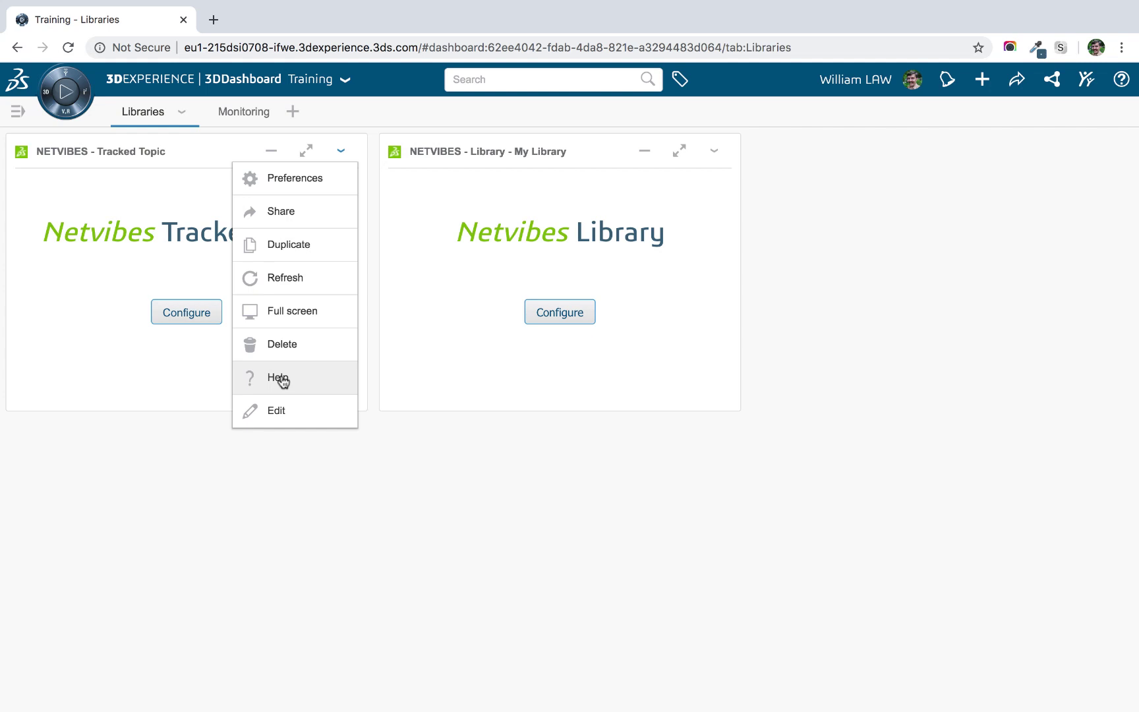
pyautogui.click(288, 411)
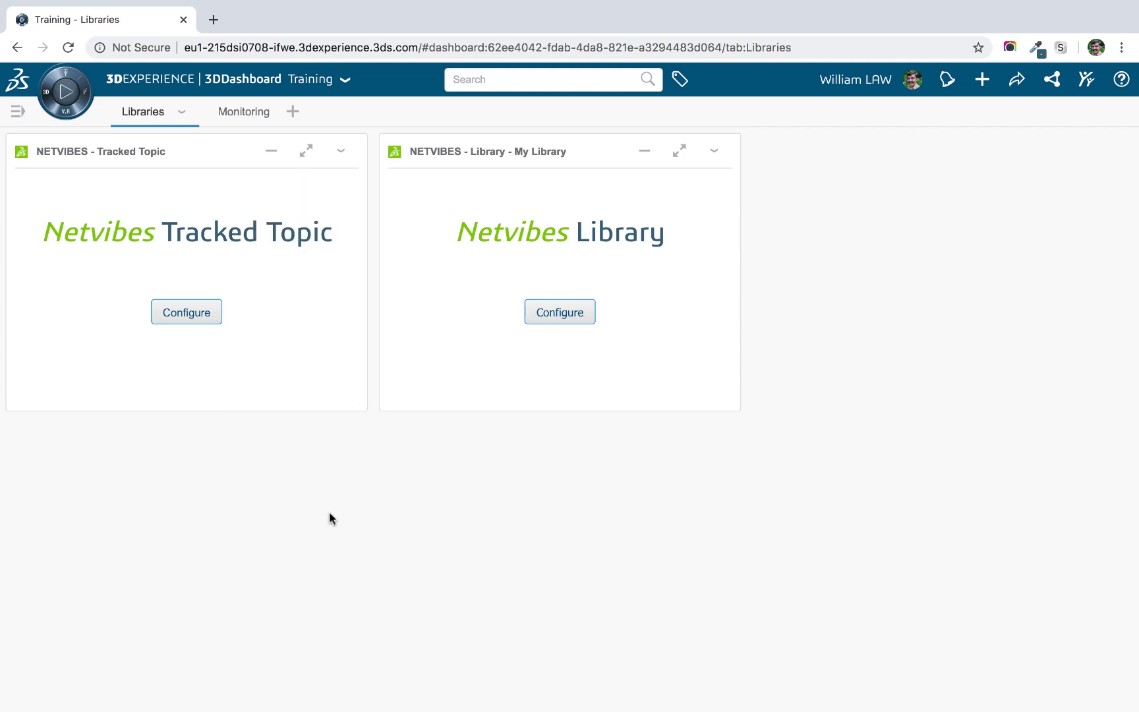
# Add the Web Notes app from the Information Intelligence apps to the Libraries tab, above the Tracked Topic widget.
pyautogui.click(87, 113)
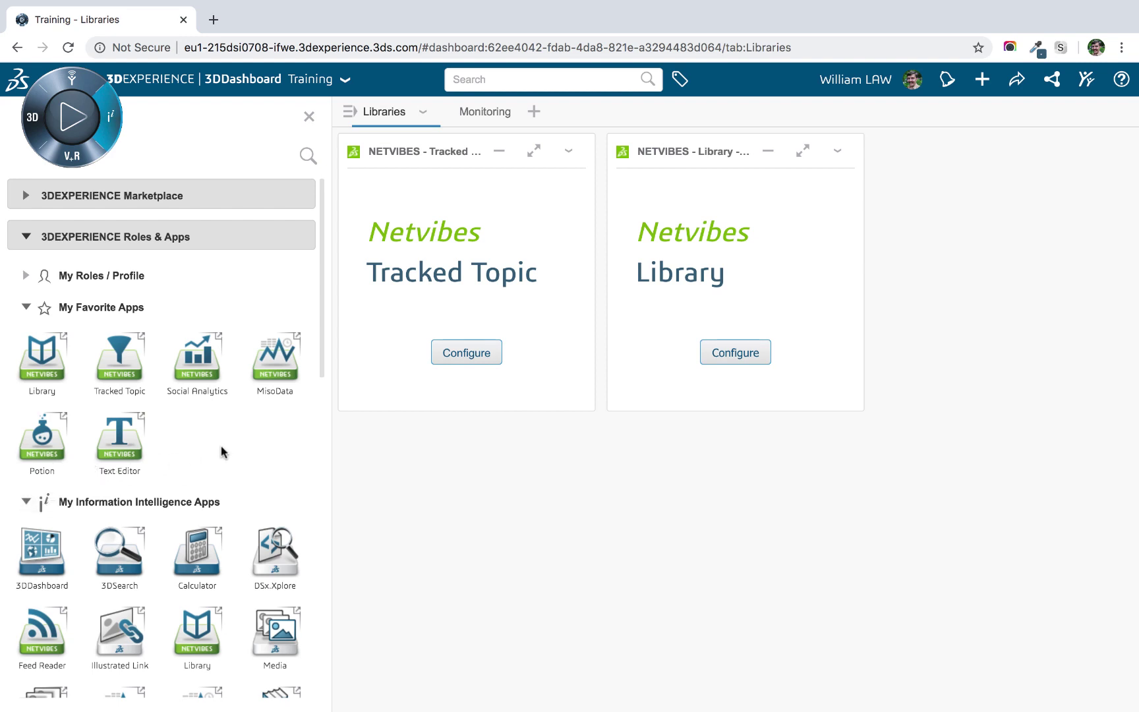
pyautogui.scroll(-4, 221, 451)
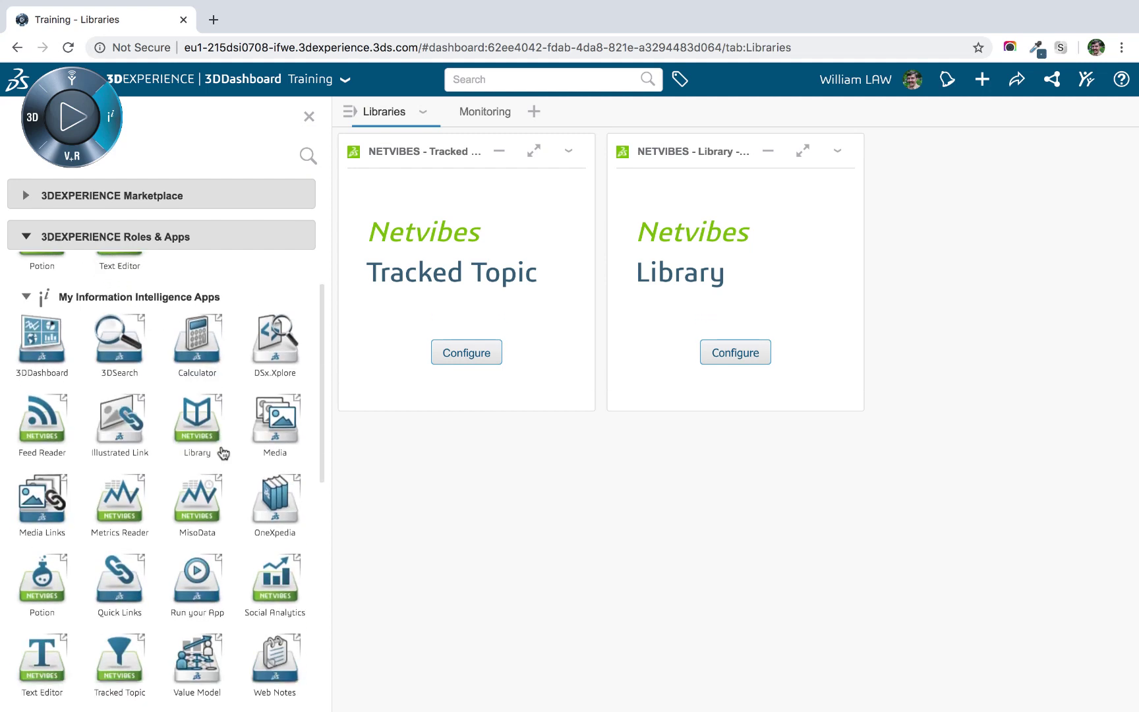
pyautogui.scroll(-1, 223, 452)
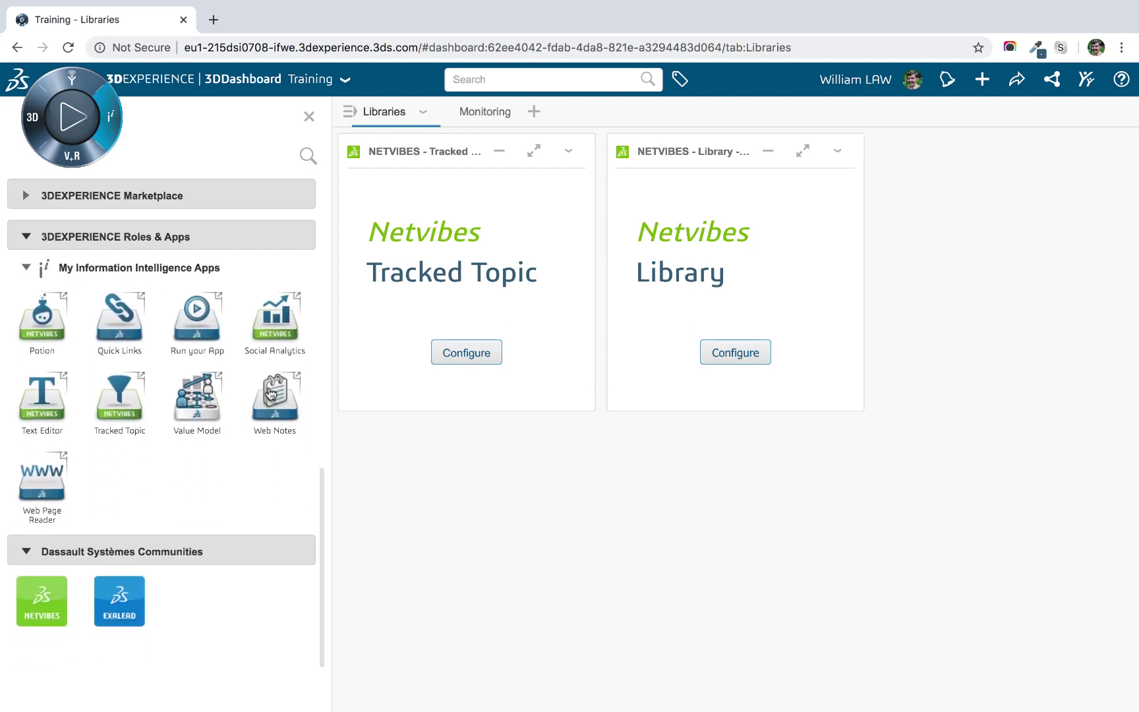
pyautogui.moveTo(266, 407); pyautogui.dragTo(493, 224)
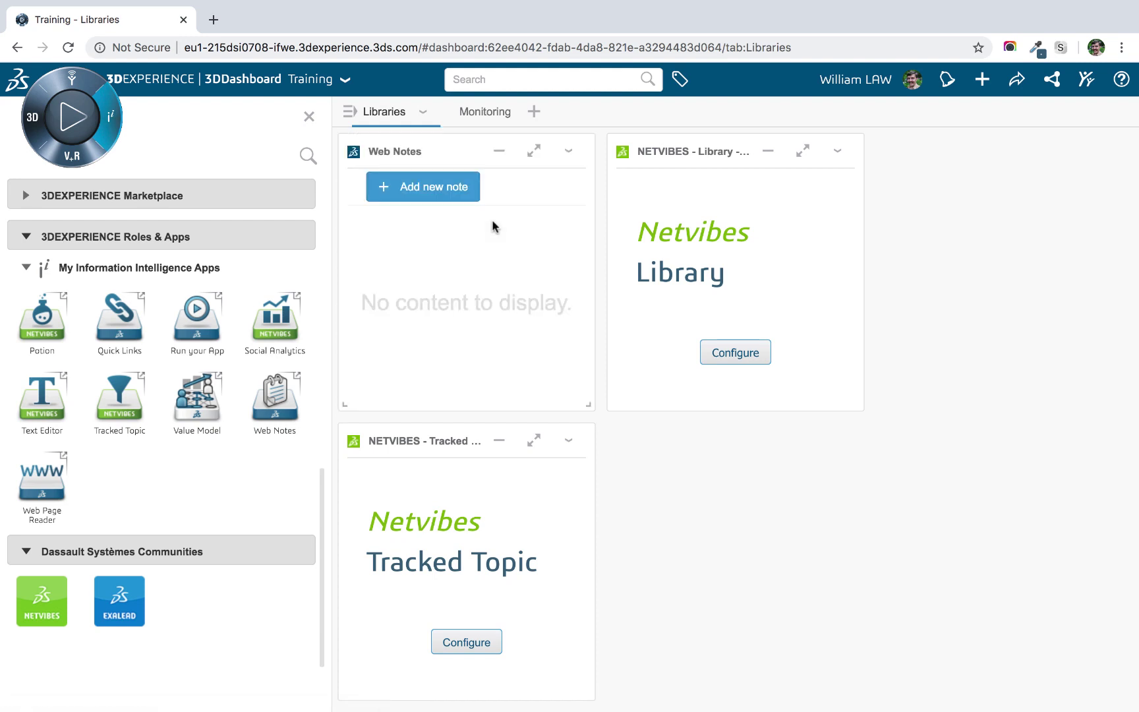
# Create an empty note titled Note 1 in Web Notes and add the Web Page Reader widget above Library.
pyautogui.click(432, 191)
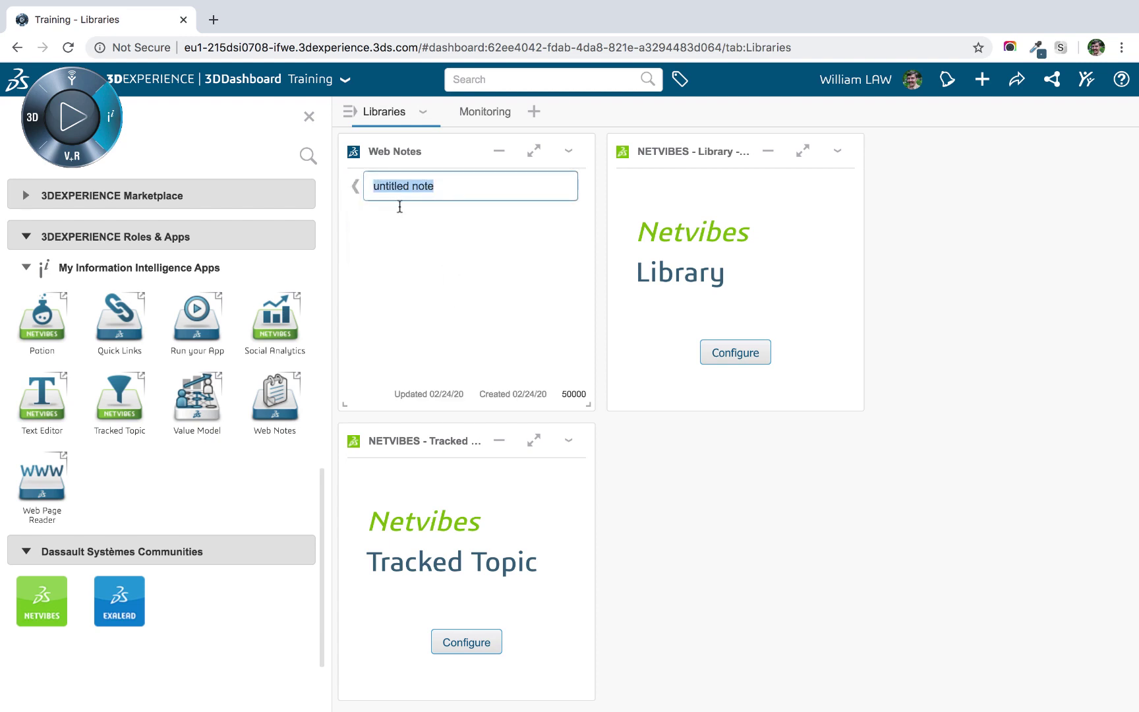
pyautogui.write('Note 1')
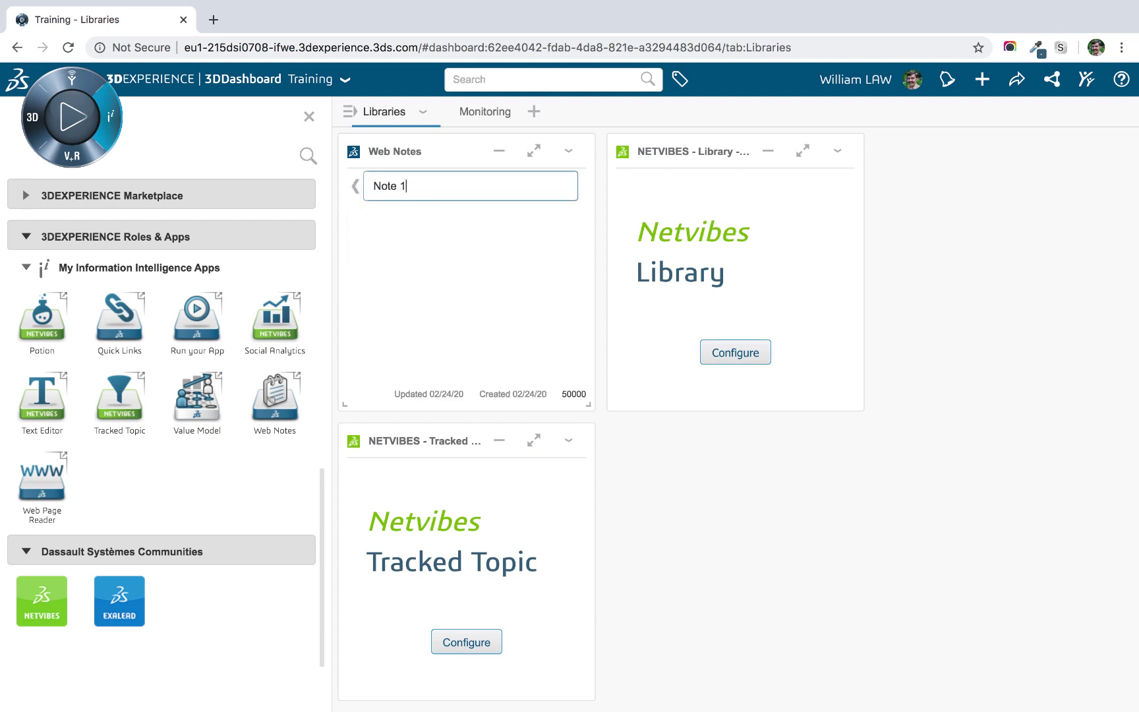
pyautogui.click(451, 257)
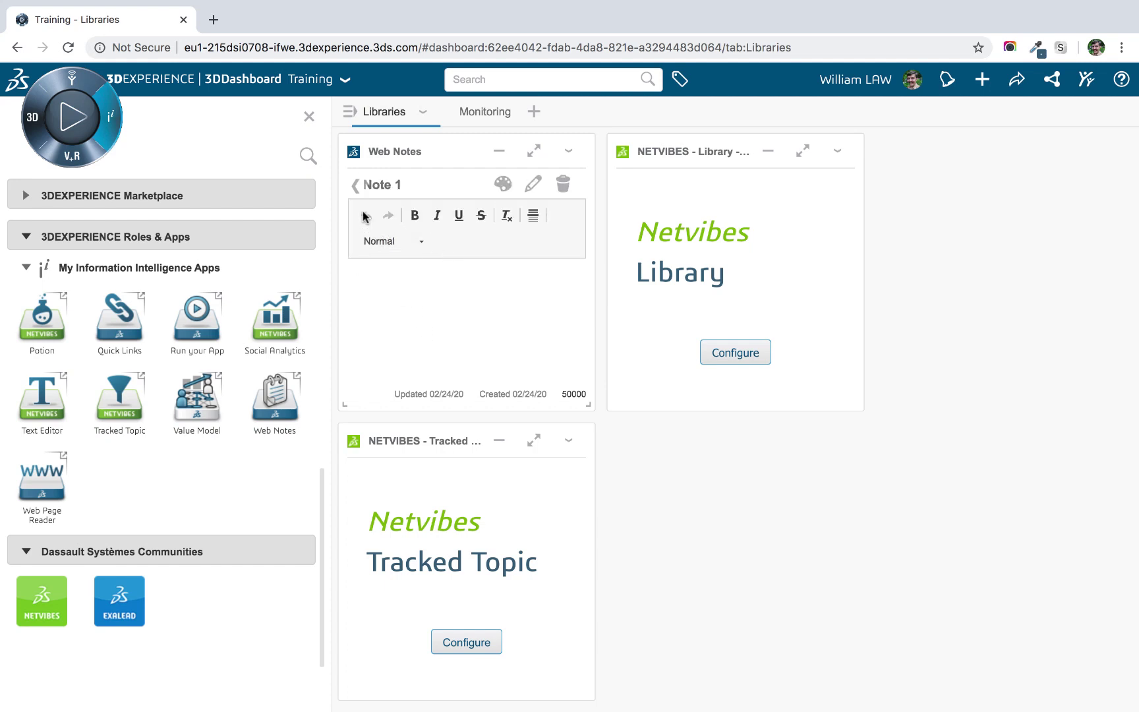
pyautogui.click(356, 186)
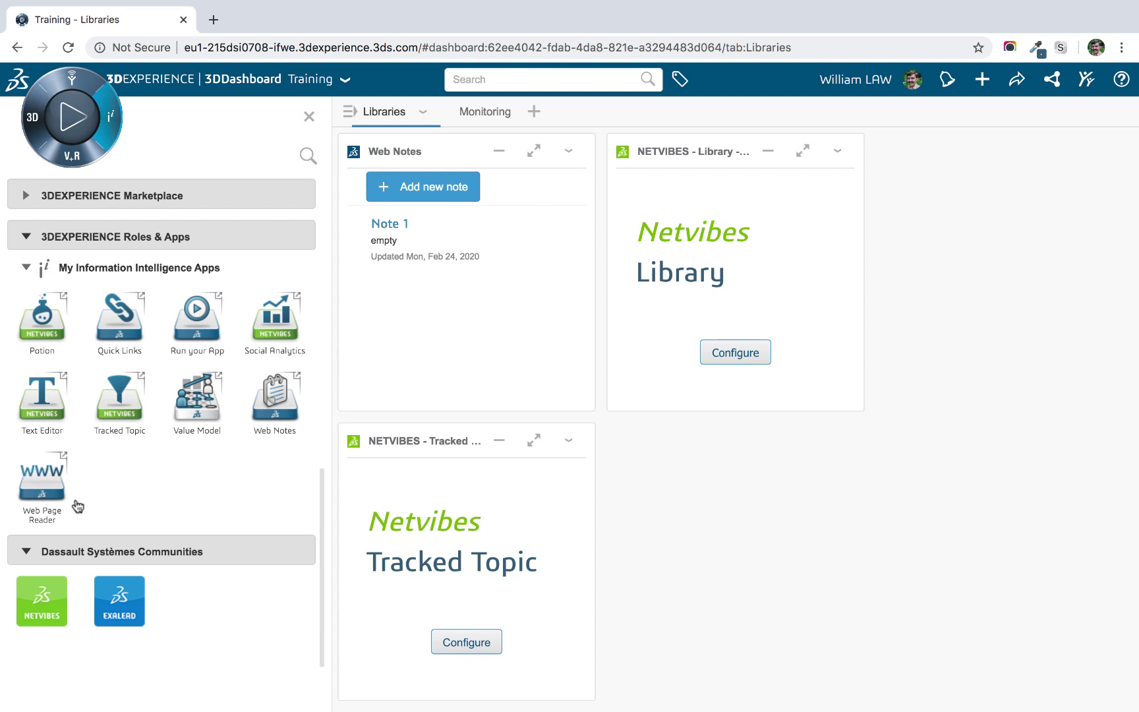
pyautogui.moveTo(56, 488); pyautogui.dragTo(796, 238)
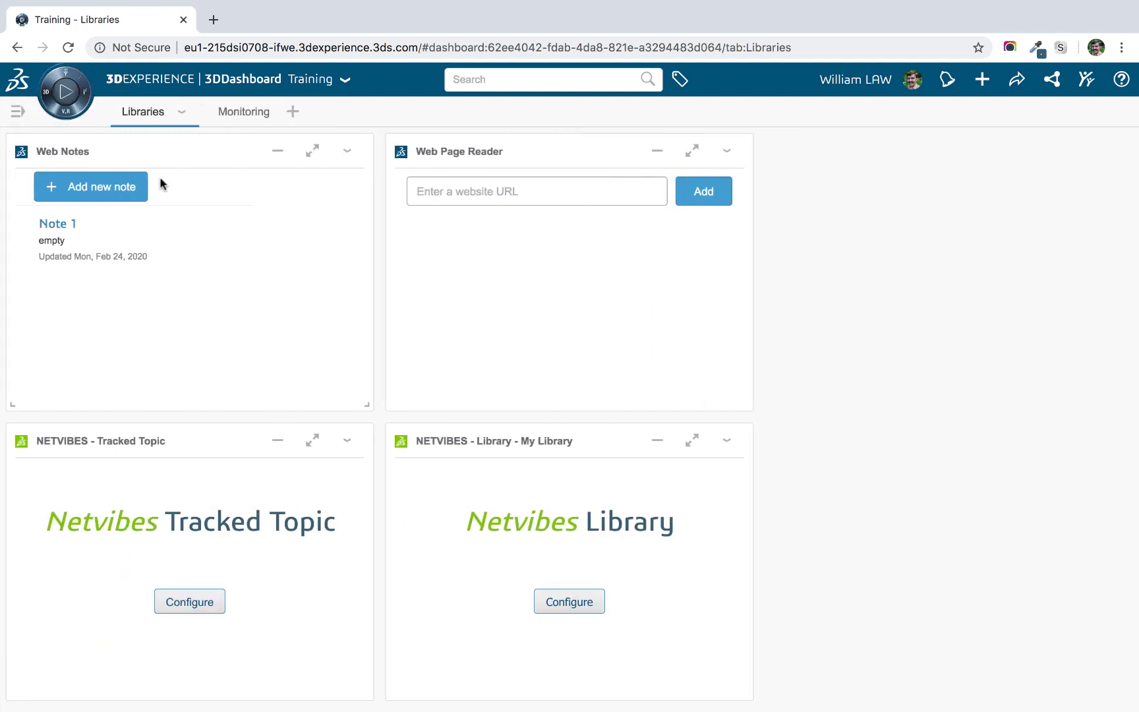
# Show the list of dashboards and review the Training dashboard's management options and its name and description form without saving.
pyautogui.click(14, 115)
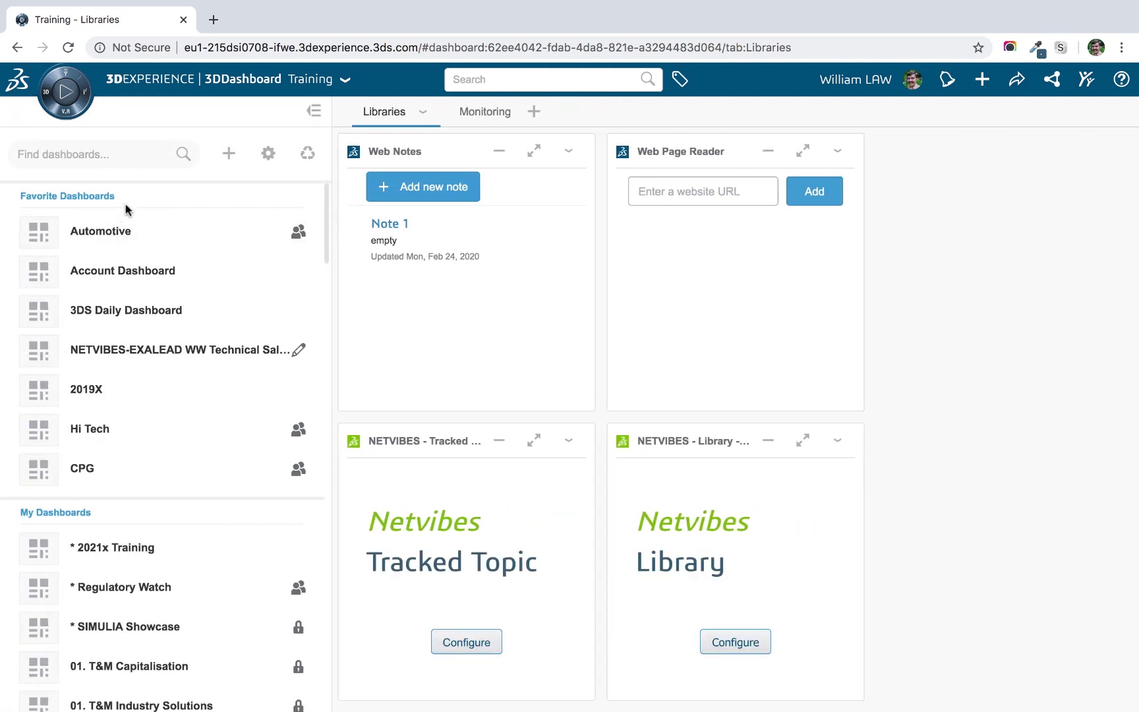
pyautogui.click(268, 155)
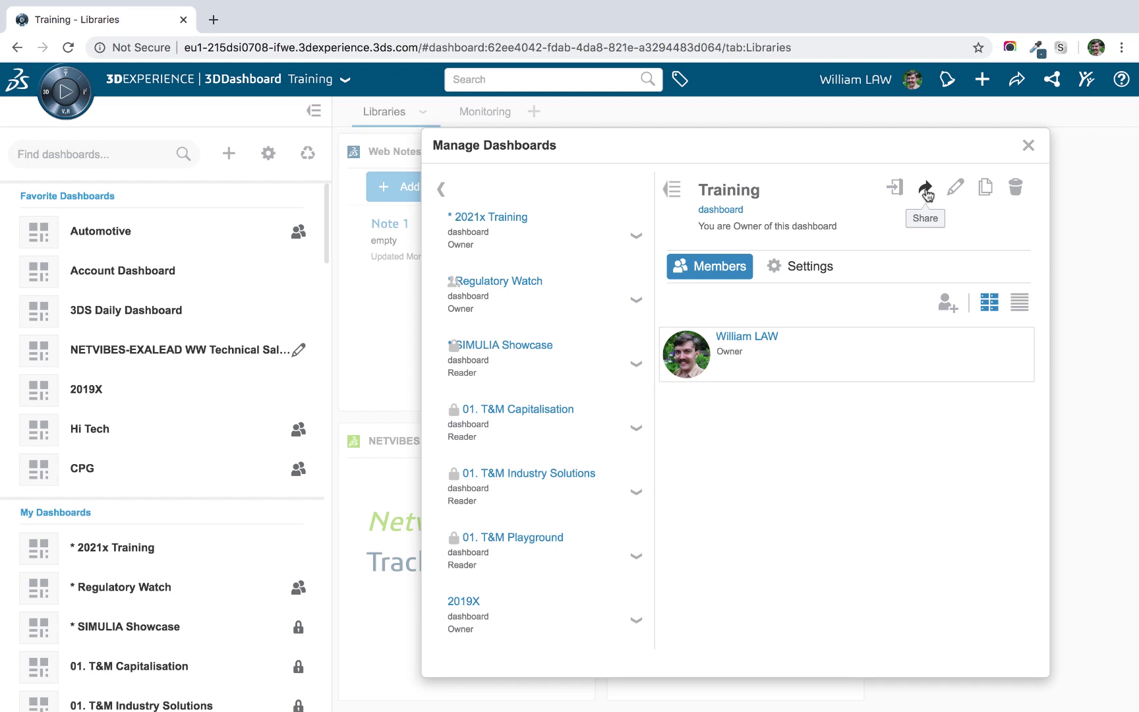
pyautogui.click(957, 188)
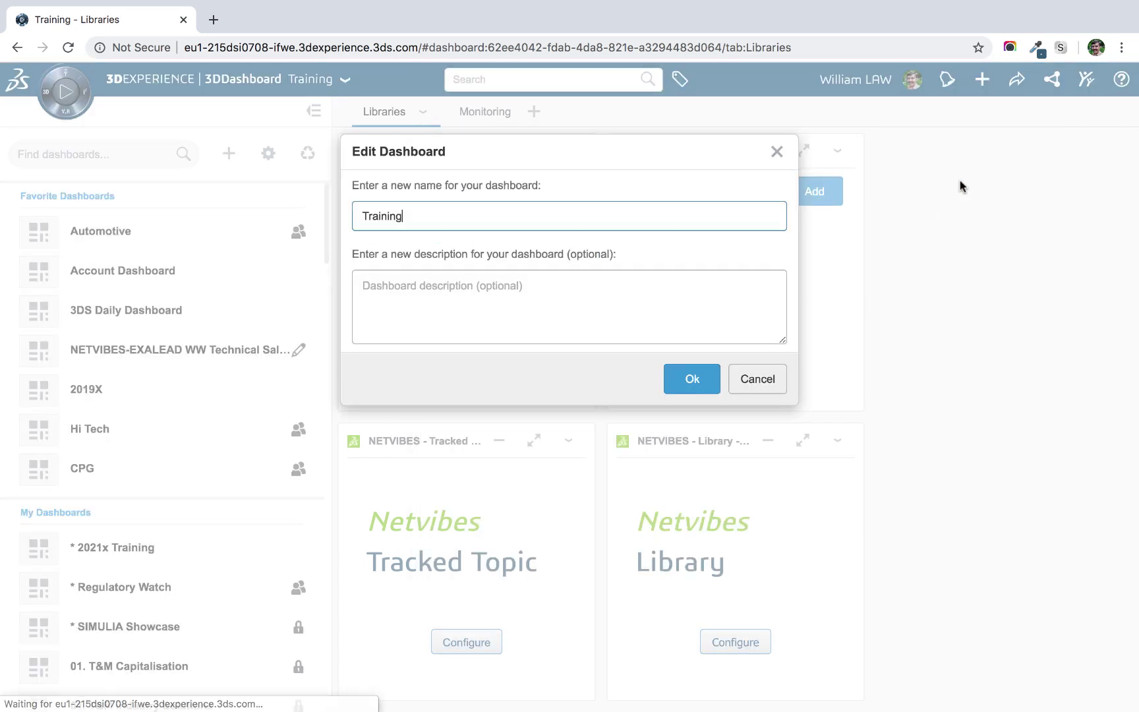
pyautogui.click(777, 153)
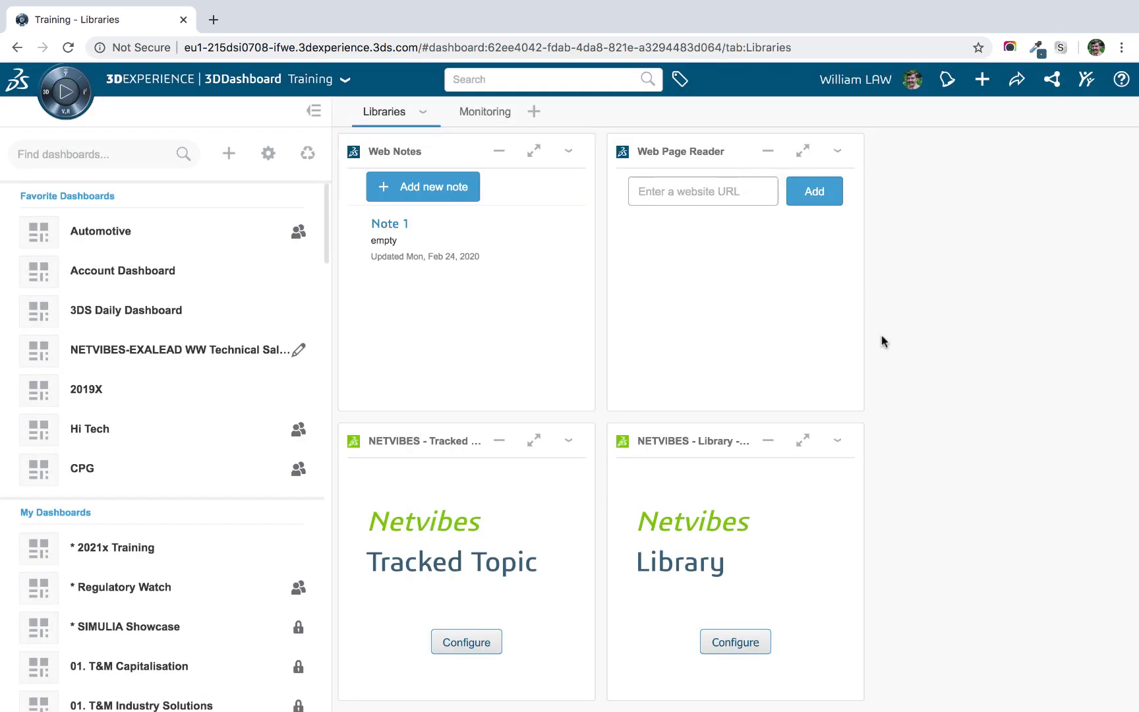
# Review the Reader, Contributor and Owner roles for adding members to the Training dashboard, and close without adding anyone.
pyautogui.click(268, 155)
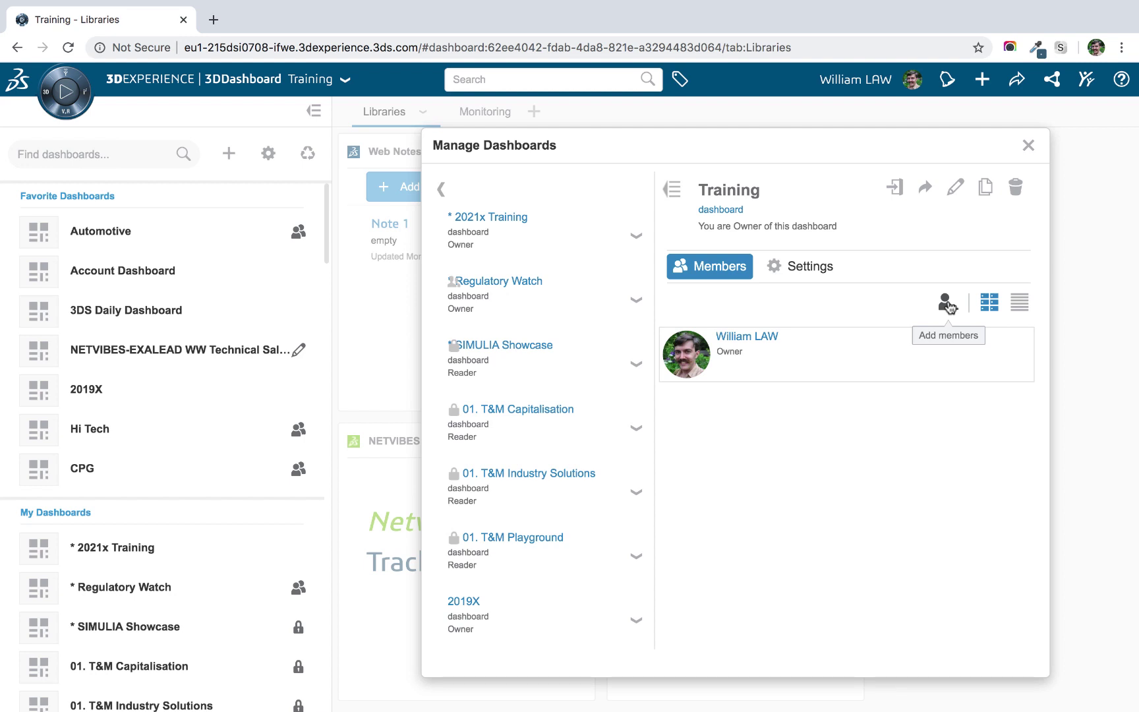
pyautogui.click(946, 304)
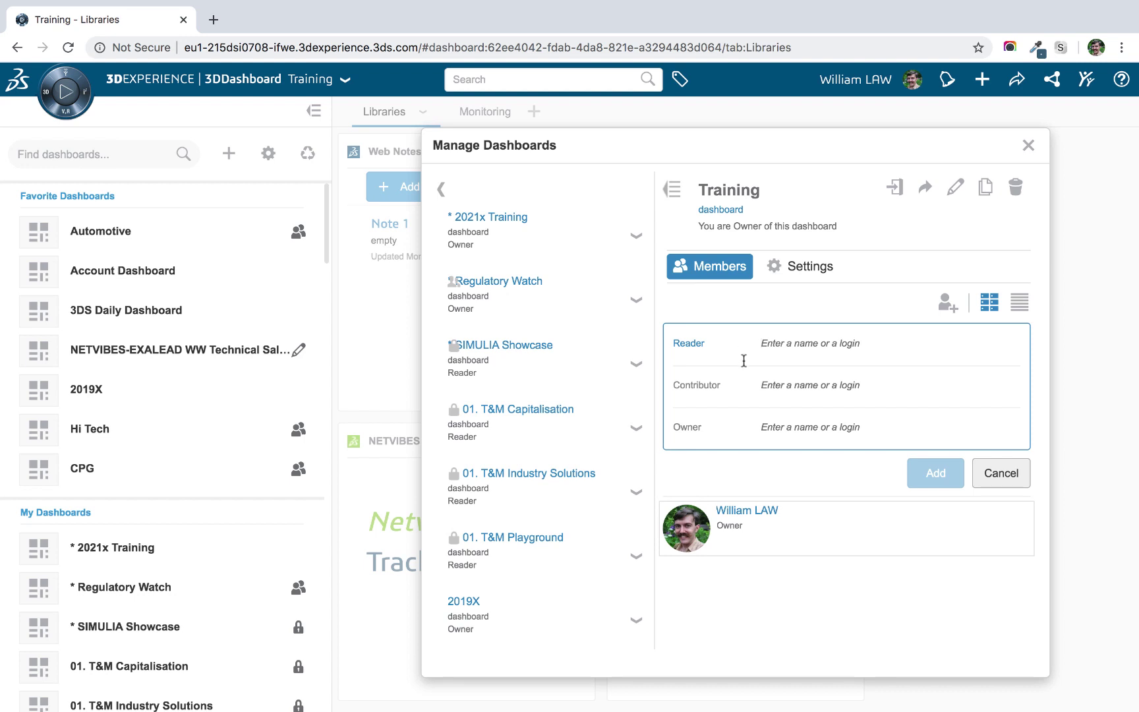
pyautogui.click(739, 384)
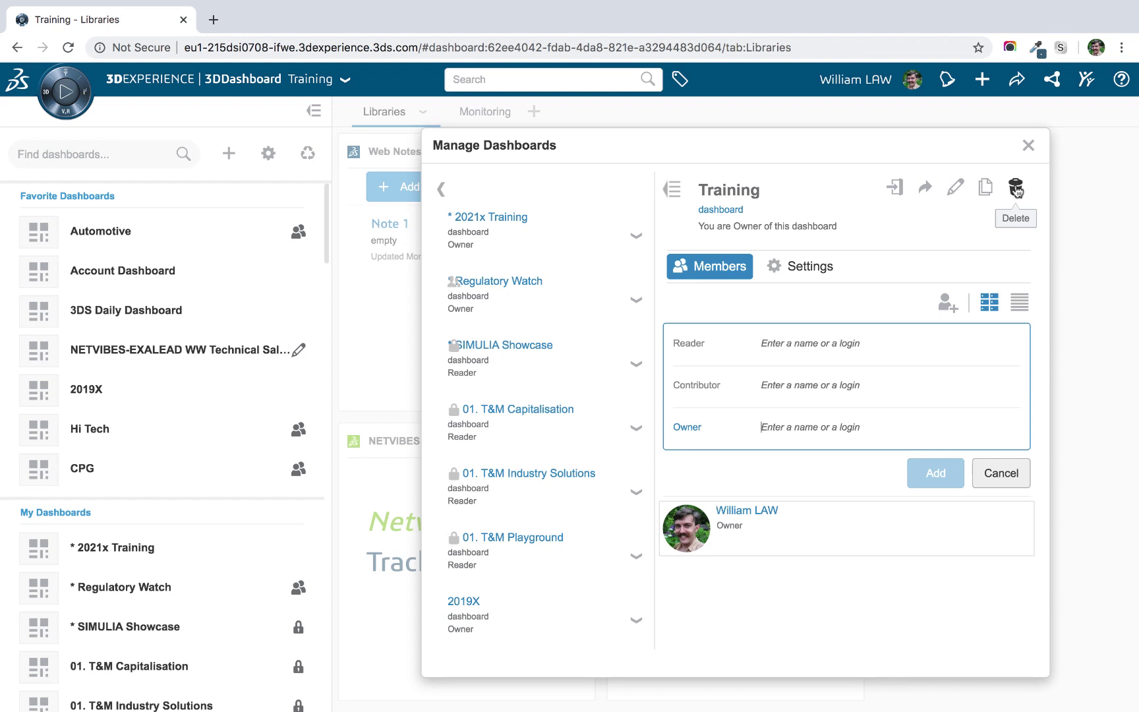
pyautogui.click(1029, 146)
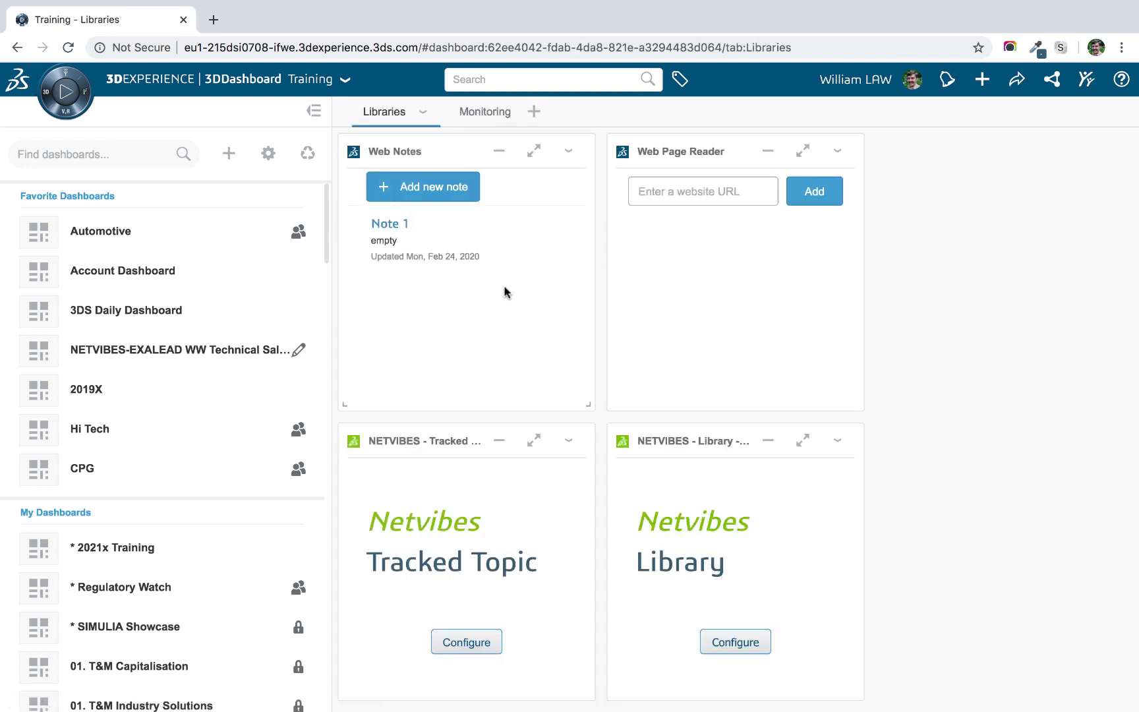
# Open the Recycle Bin of deleted dashboards.
pyautogui.click(308, 155)
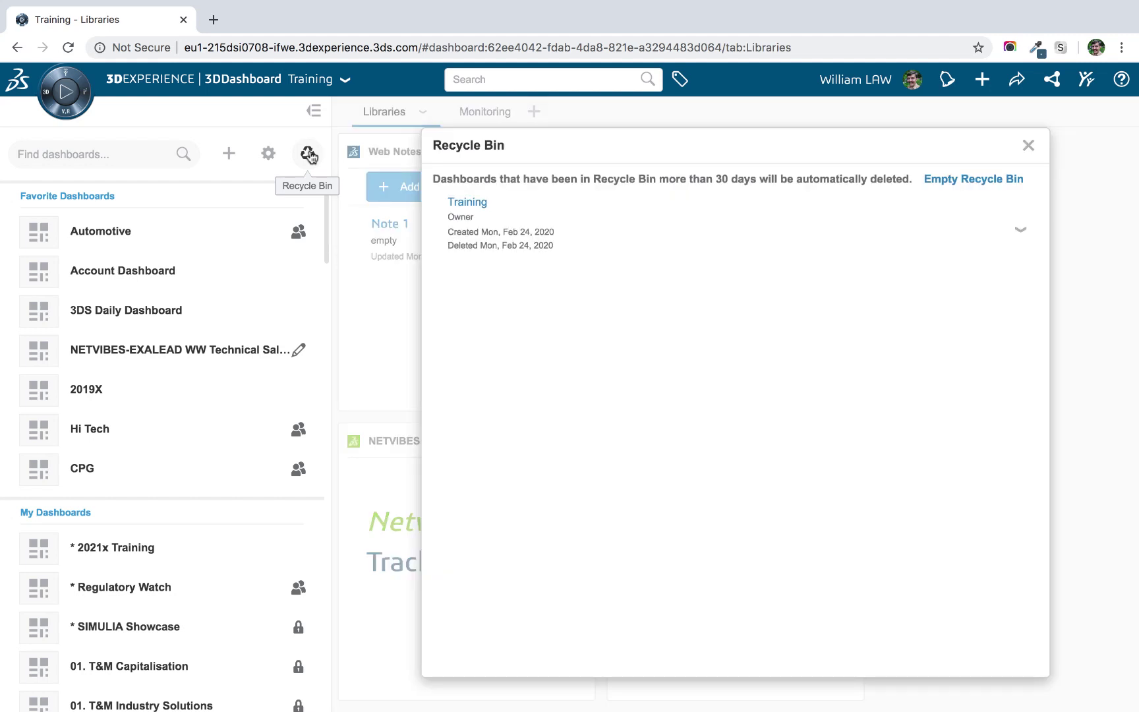